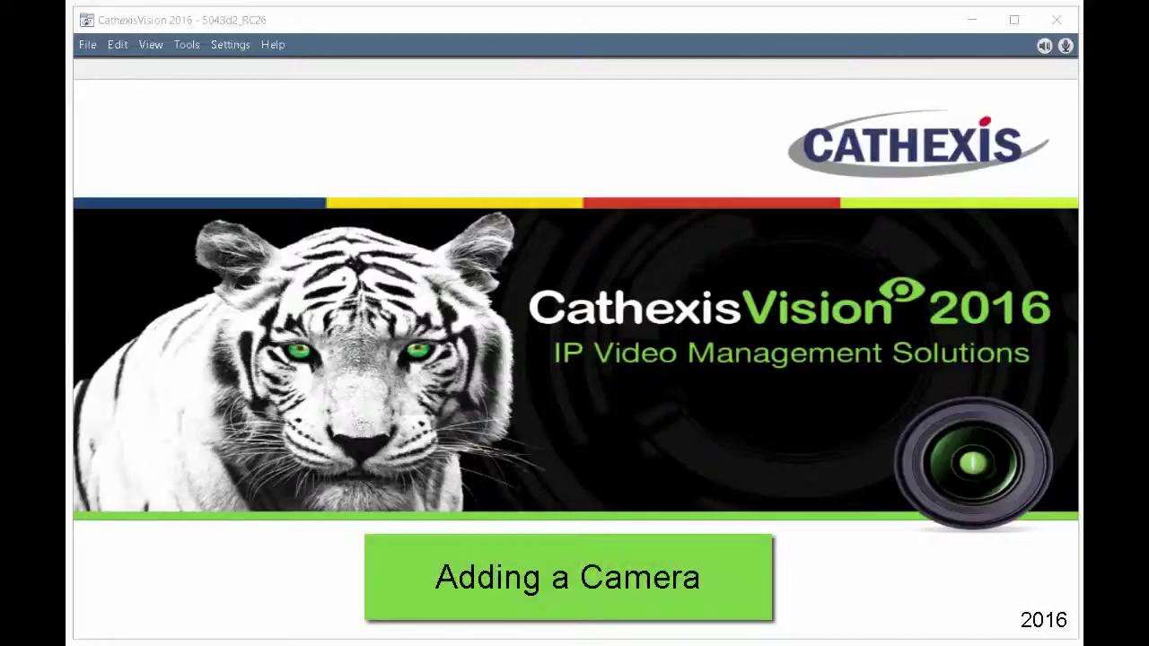
# Step: Open the saved rjs-tests site from the File menu
pyautogui.click(87, 47)
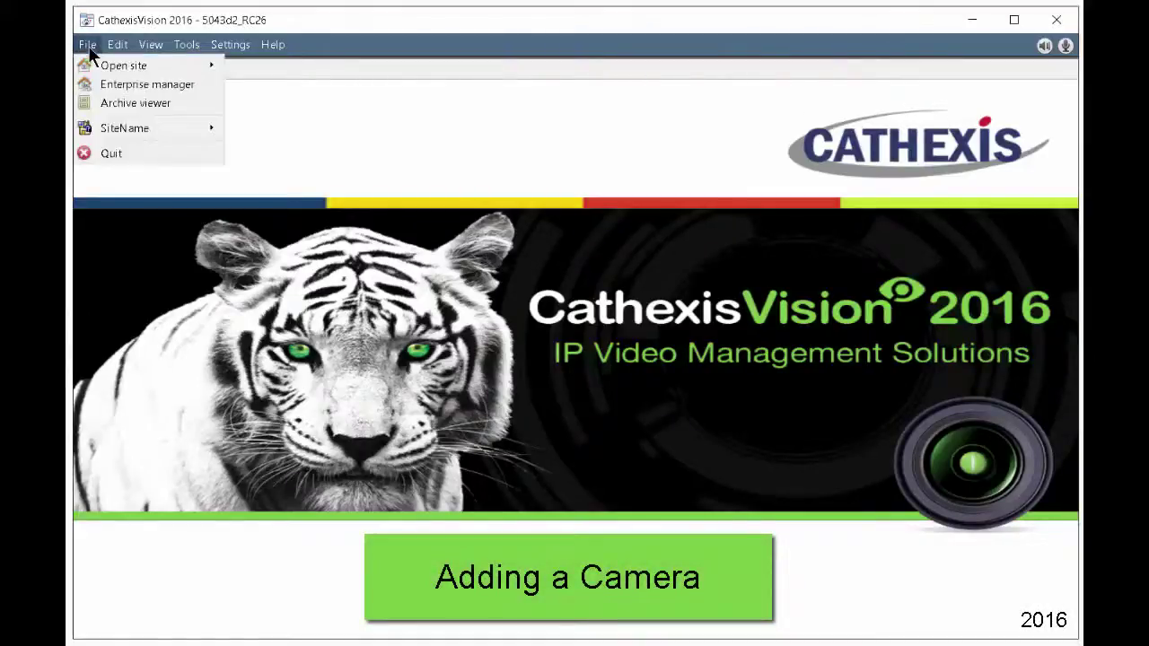
pyautogui.moveTo(94, 64)
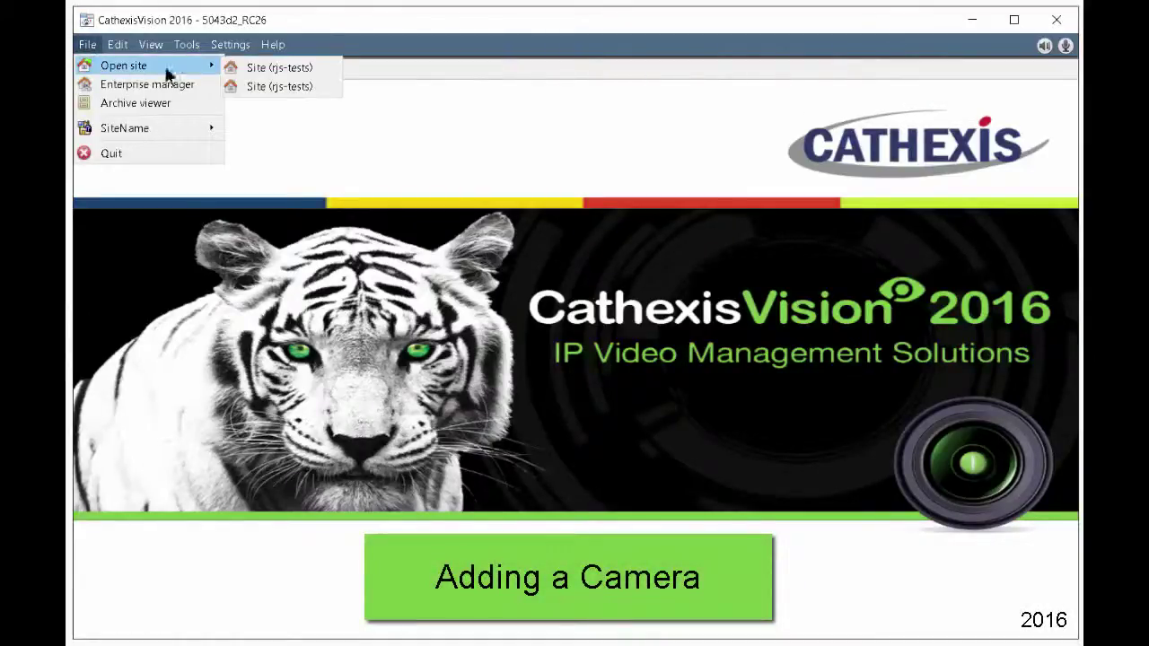
pyautogui.click(266, 82)
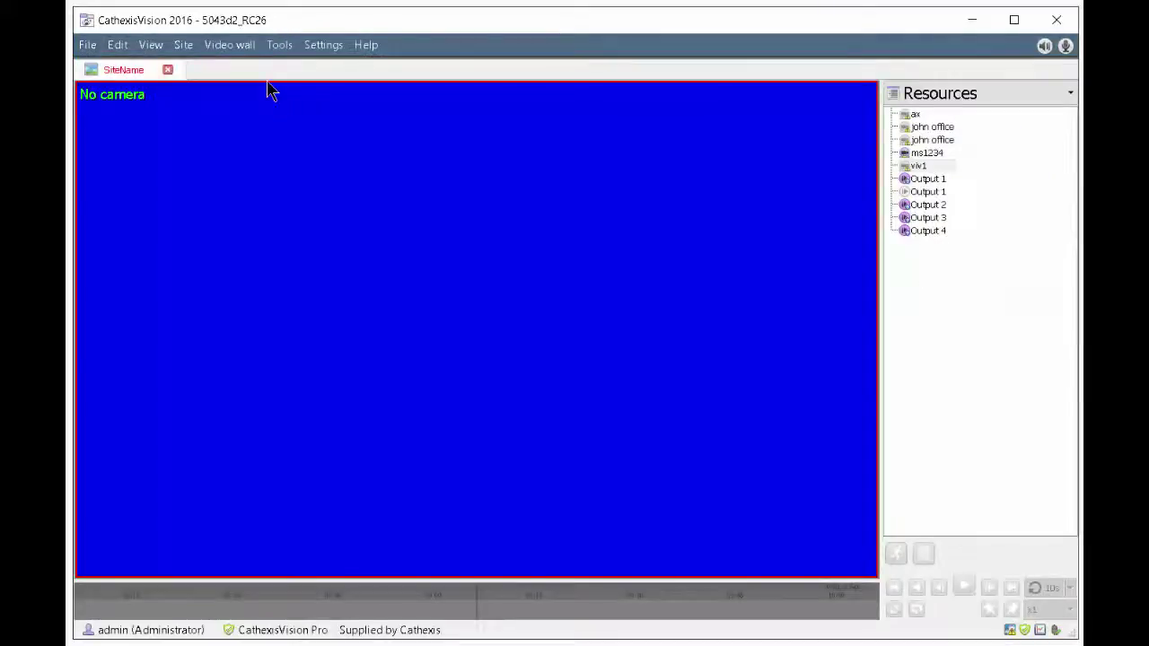
# Step: Open the site's setup in a new tab and list the server's cameras
pyautogui.click(186, 47)
pyautogui.moveTo(264, 71)
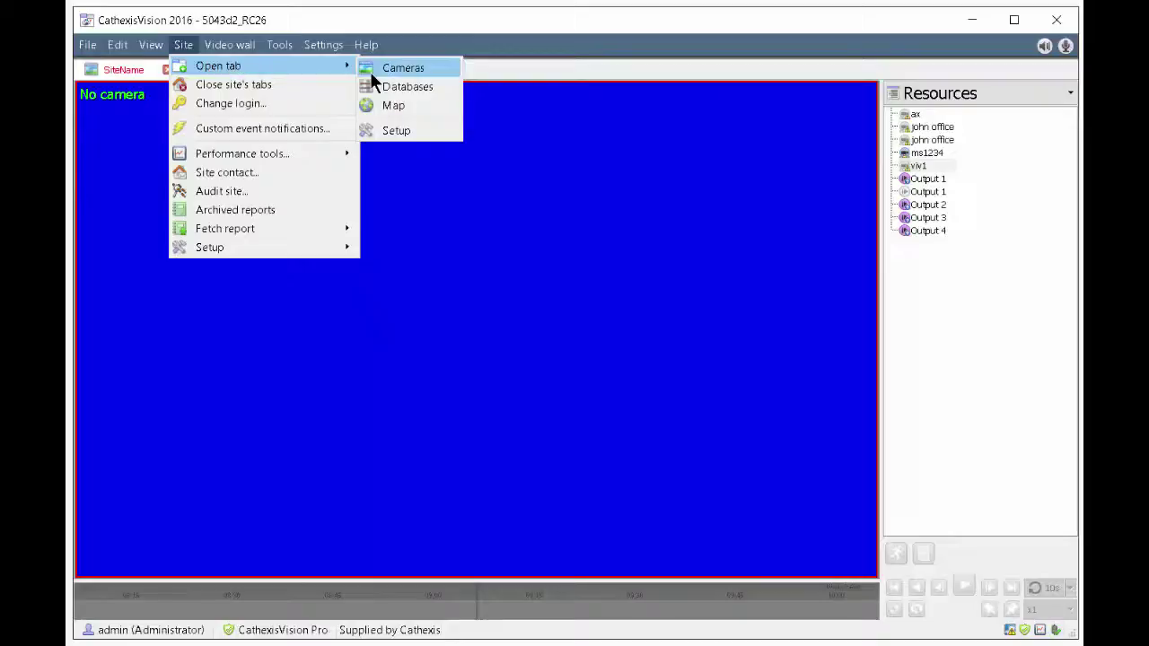
pyautogui.click(395, 130)
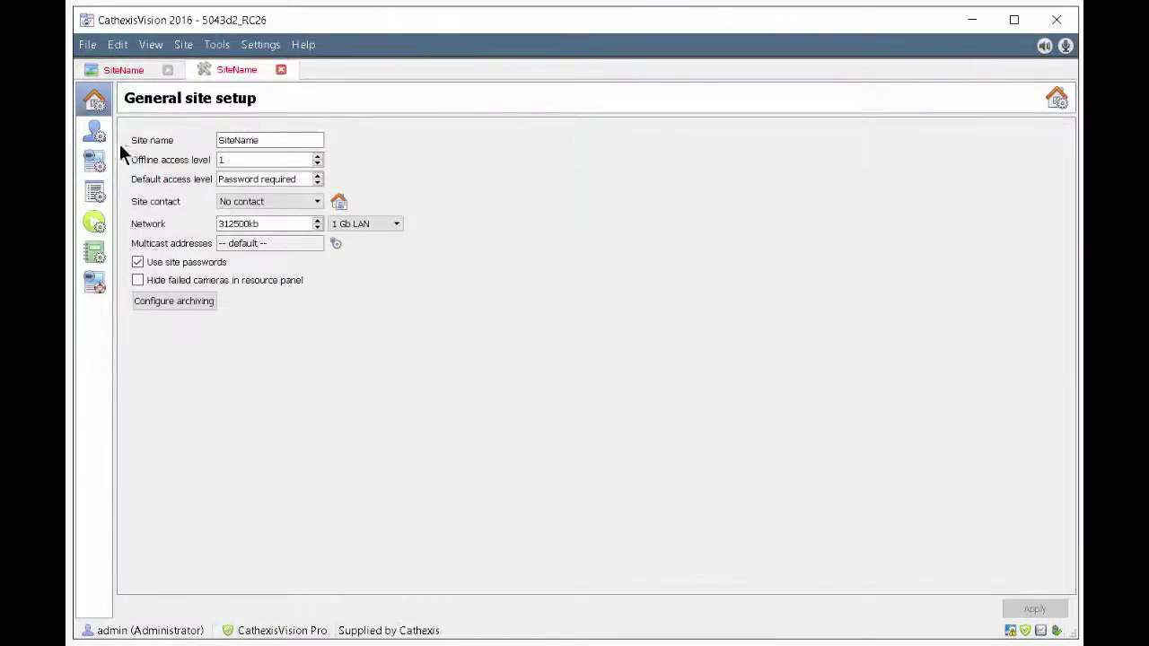
pyautogui.click(94, 160)
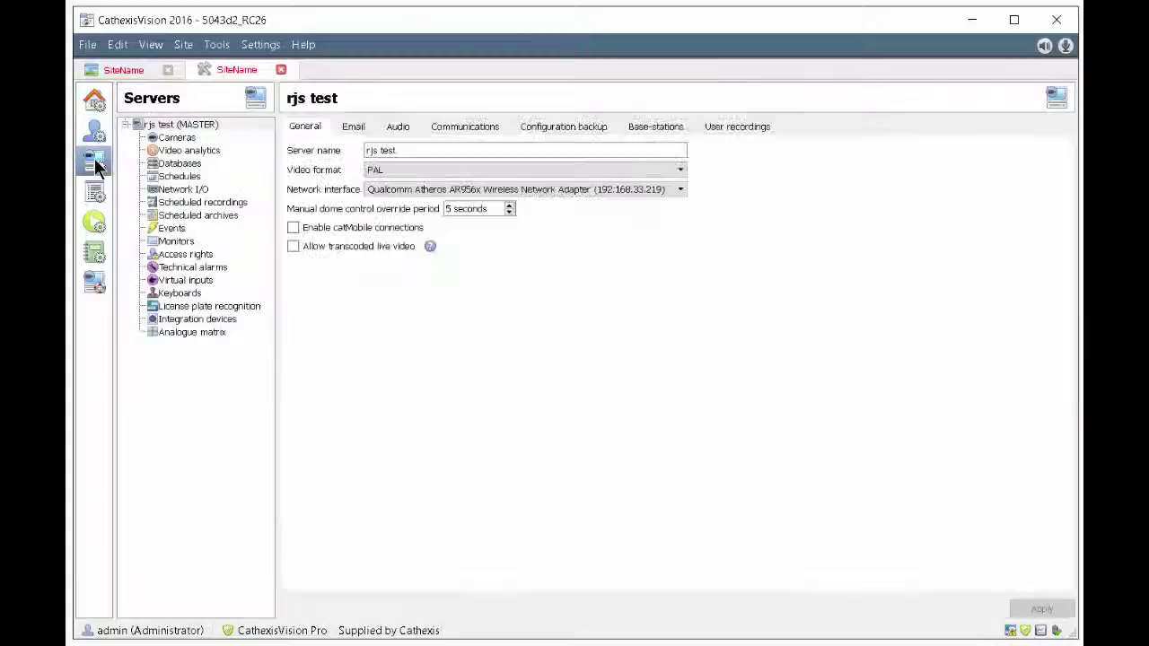
pyautogui.click(161, 140)
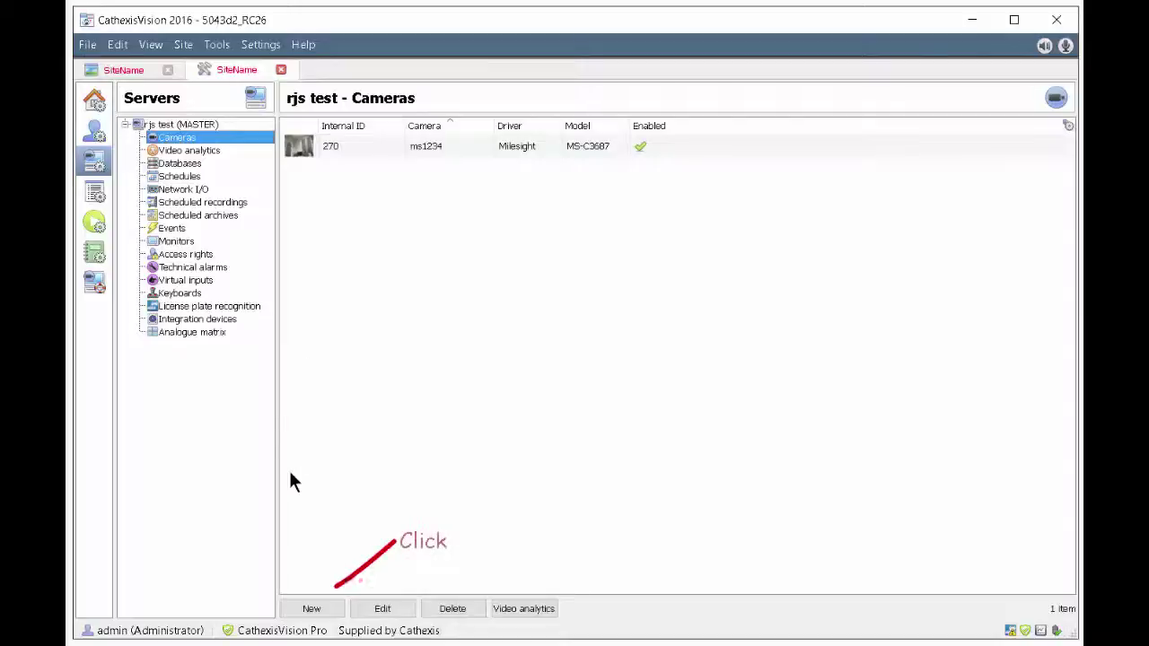
pyautogui.click(311, 610)
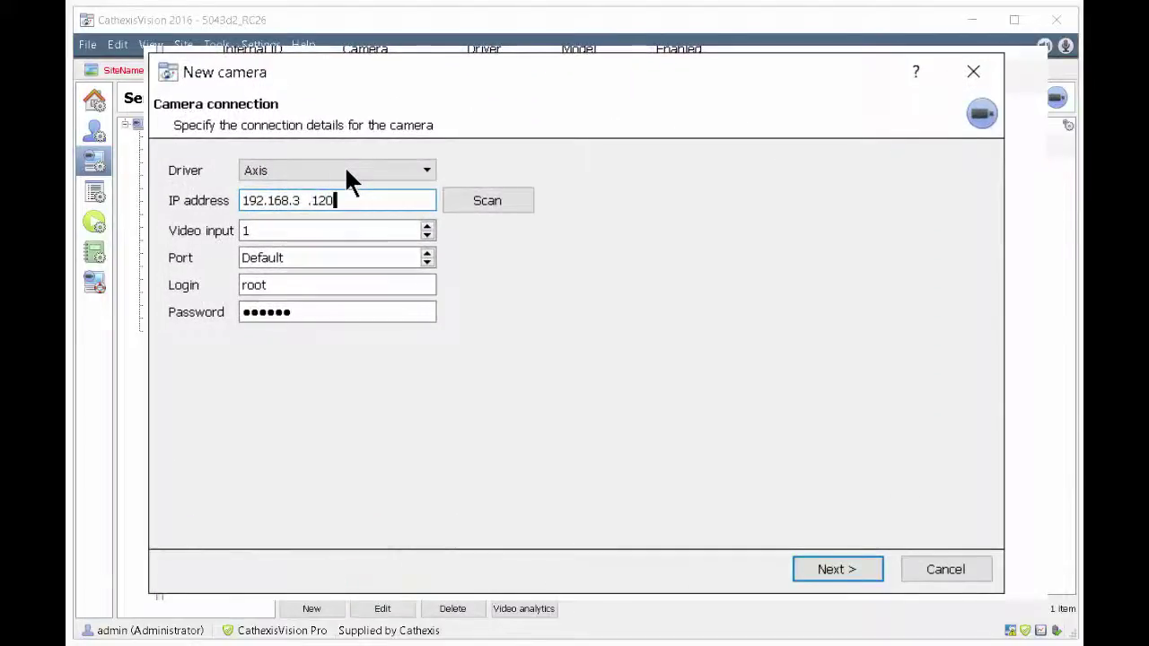
pyautogui.click(425, 171)
pyautogui.moveTo(426, 219); pyautogui.dragTo(433, 297)
pyautogui.moveTo(433, 297); pyautogui.dragTo(433, 285)
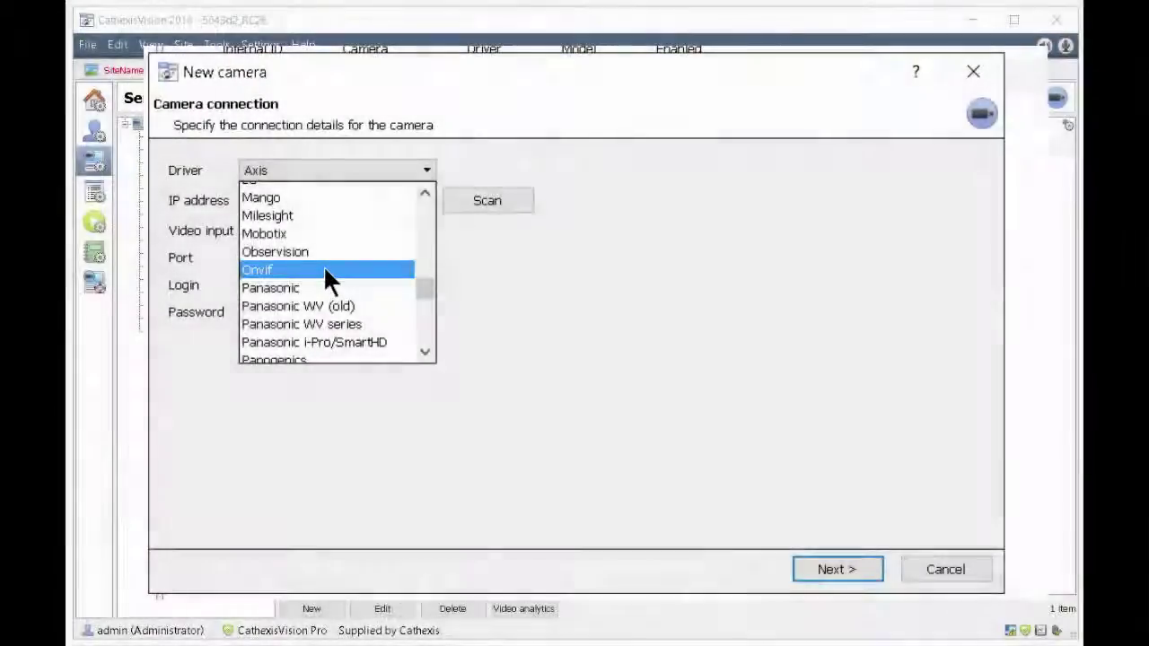
pyautogui.click(325, 270)
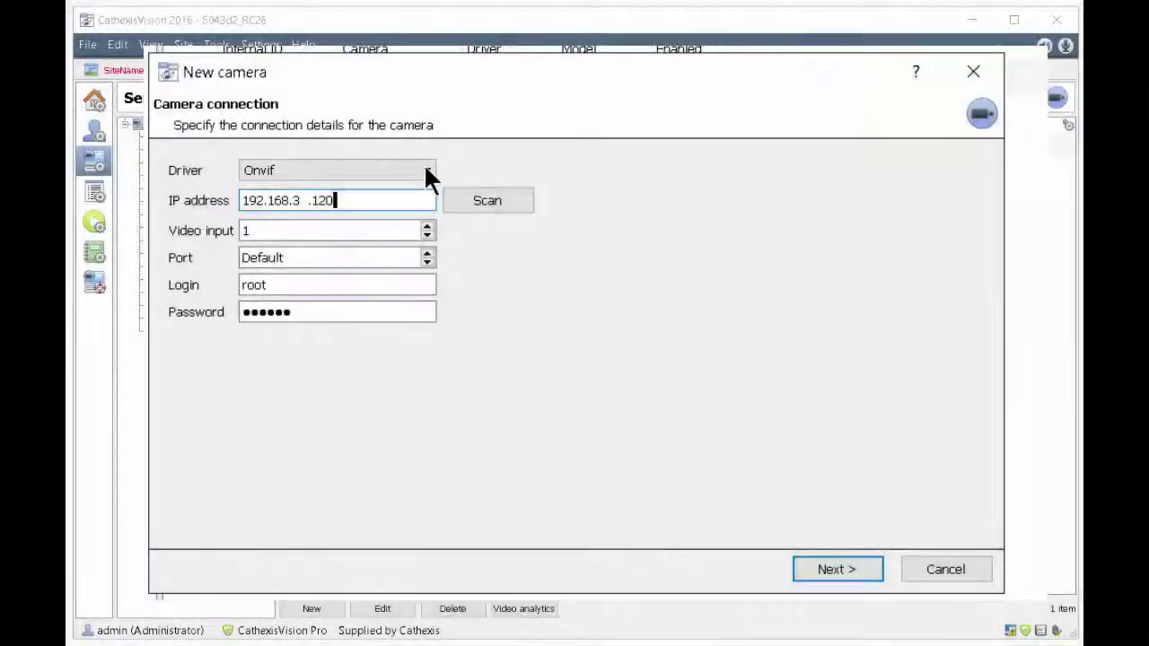
pyautogui.click(425, 167)
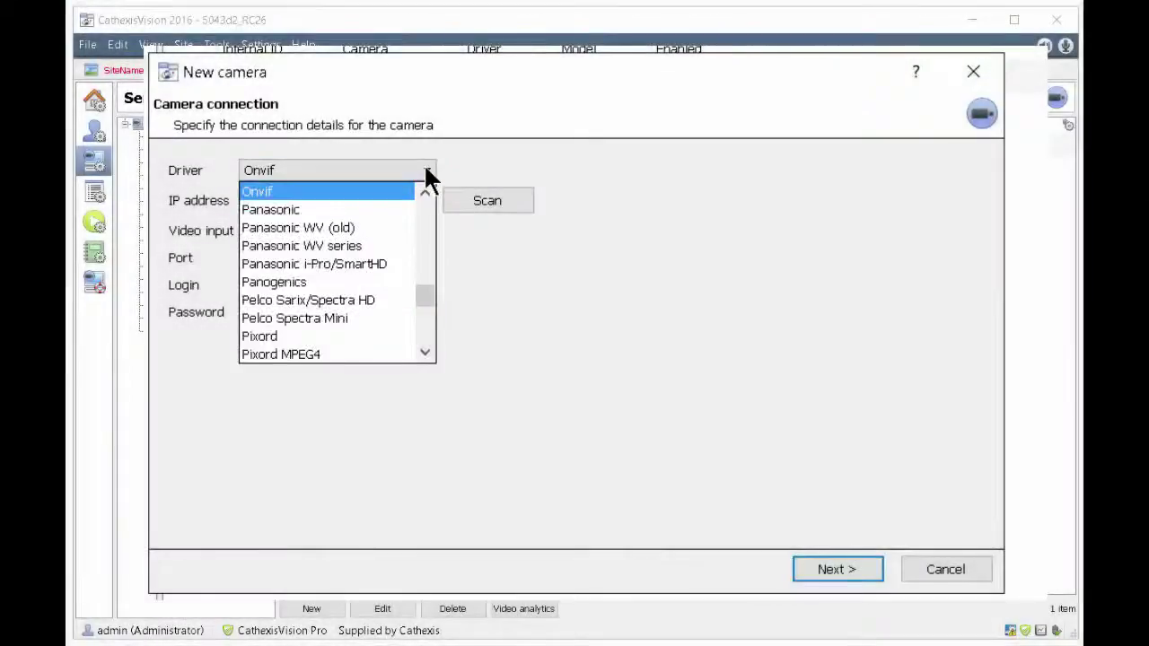
pyautogui.moveTo(422, 292); pyautogui.dragTo(418, 215)
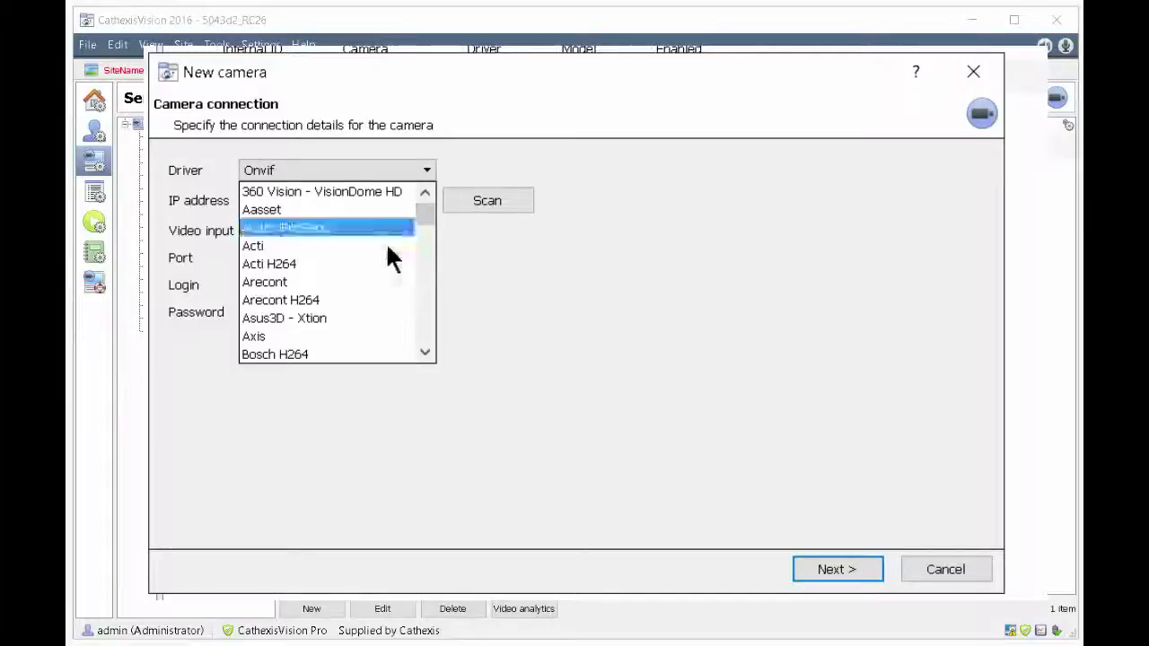
# Step: Switch the camera driver to Axis and retype the IP address ending as 3.120
pyautogui.click(311, 330)
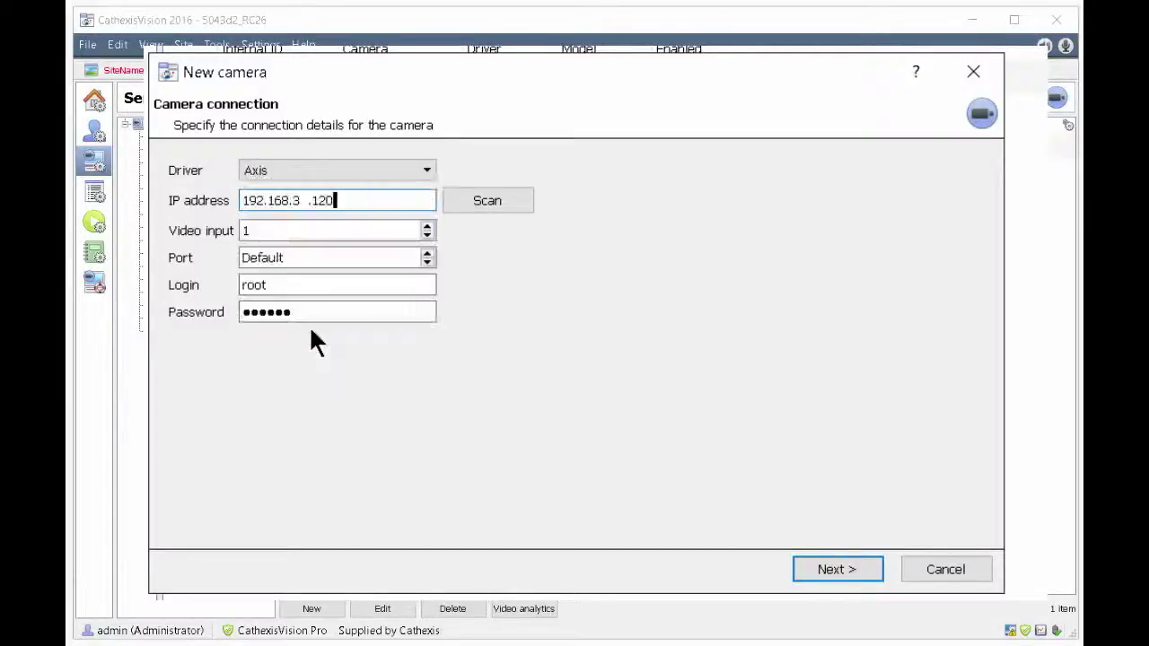
pyautogui.doubleClick(320, 201)
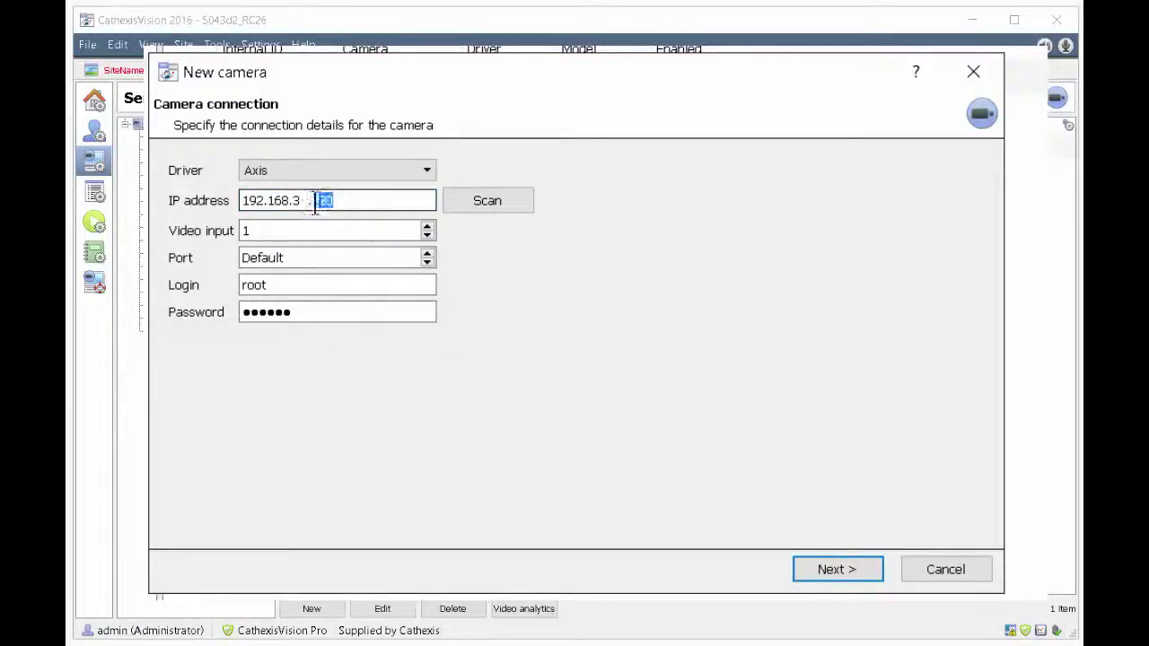
pyautogui.moveTo(316, 207); pyautogui.dragTo(292, 202)
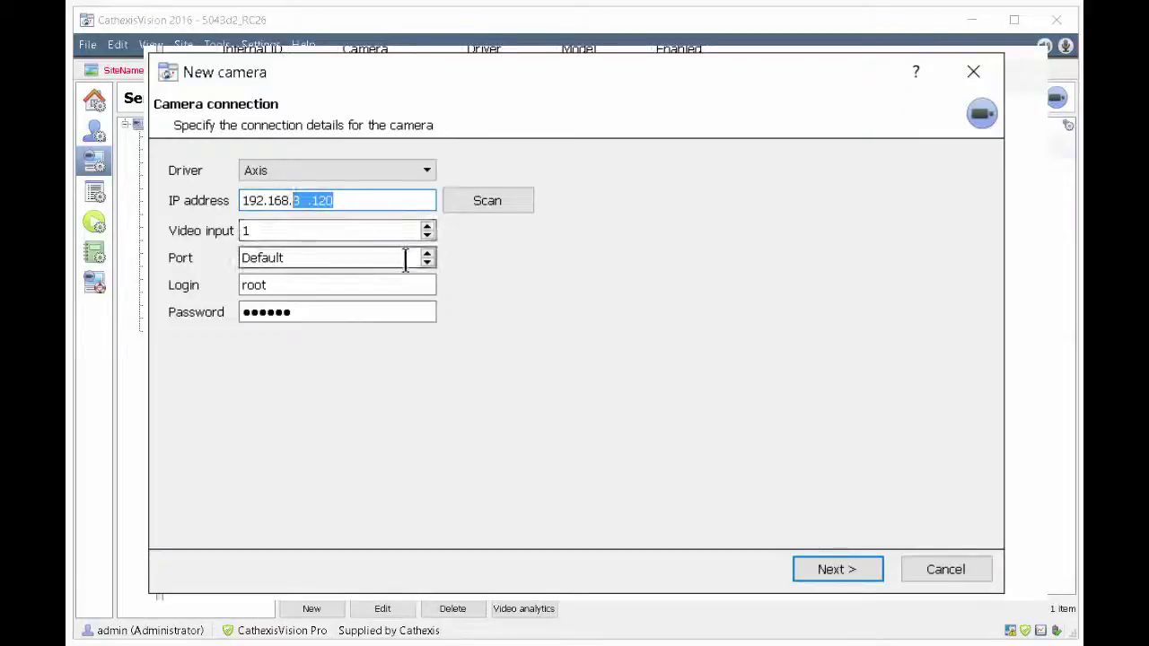
pyautogui.write('3  .')
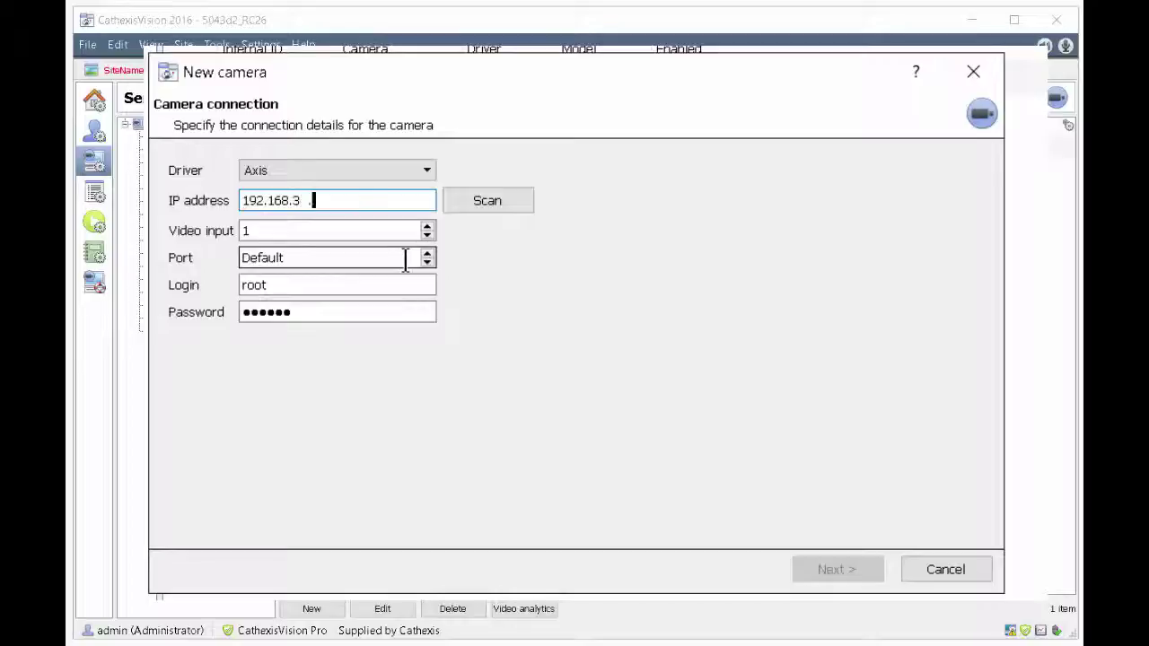
pyautogui.write('120')
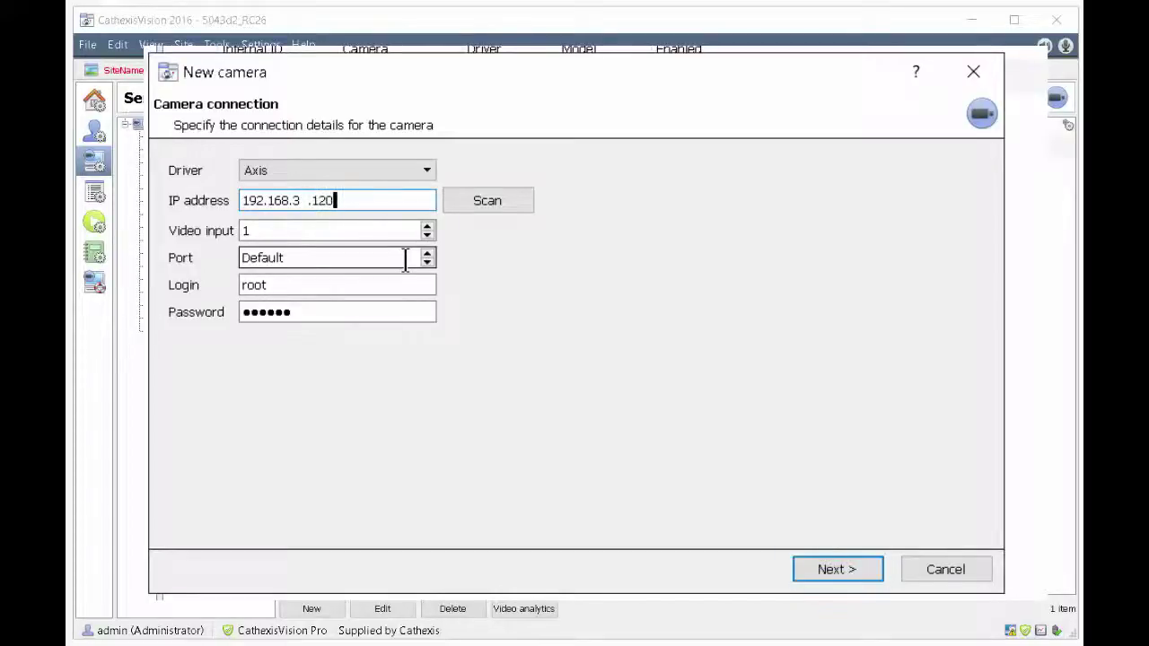
# Step: Clear the IP address field completely
pyautogui.click(366, 230)
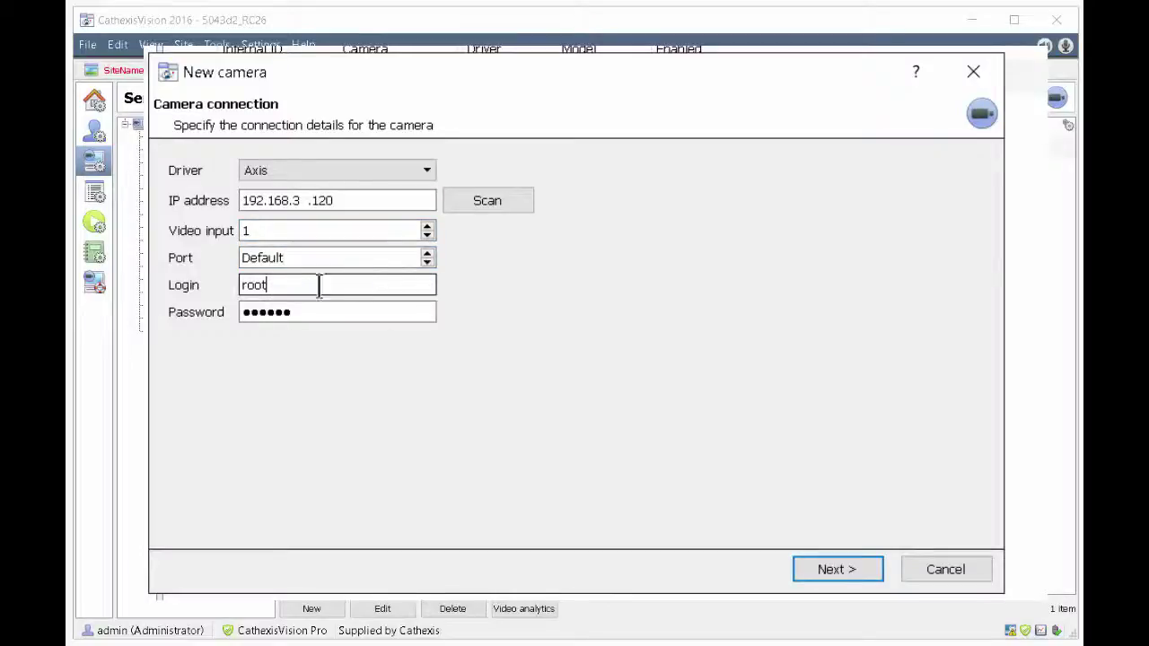
pyautogui.moveTo(315, 284); pyautogui.dragTo(227, 287)
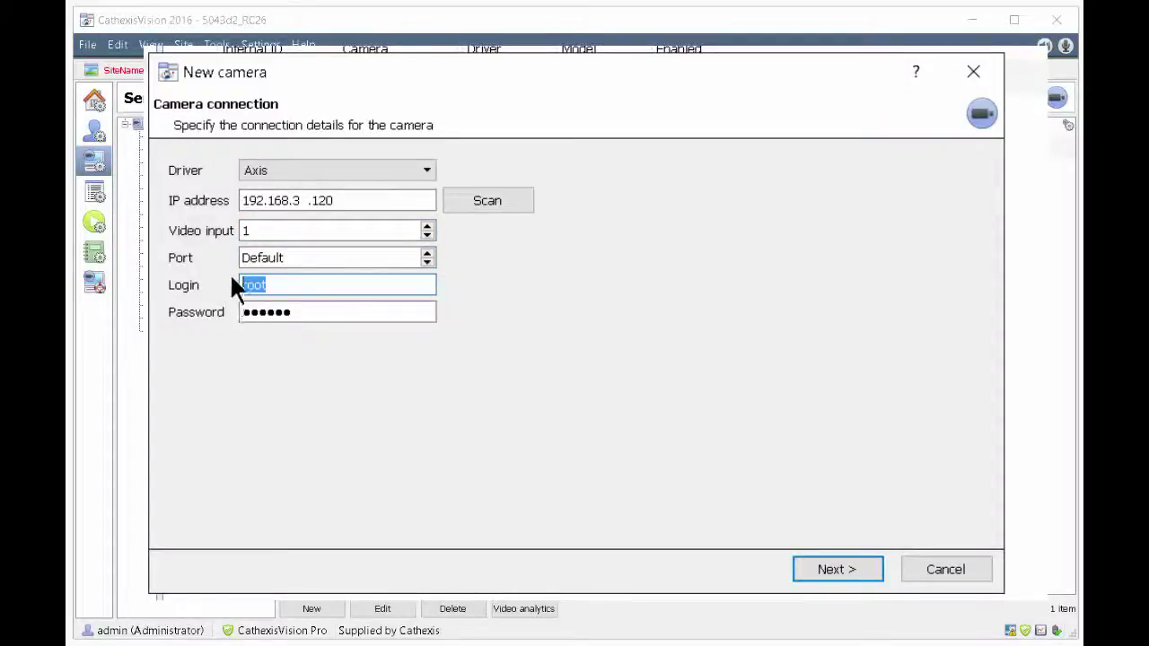
pyautogui.moveTo(368, 200); pyautogui.dragTo(197, 208)
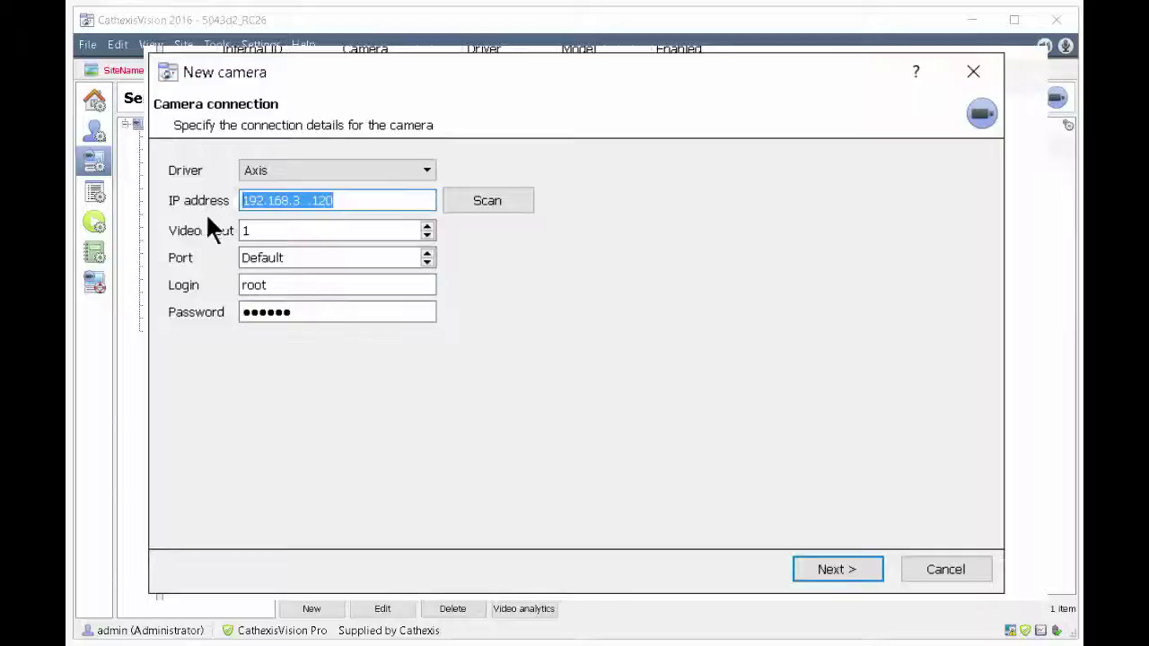
pyautogui.press('BackSpace')
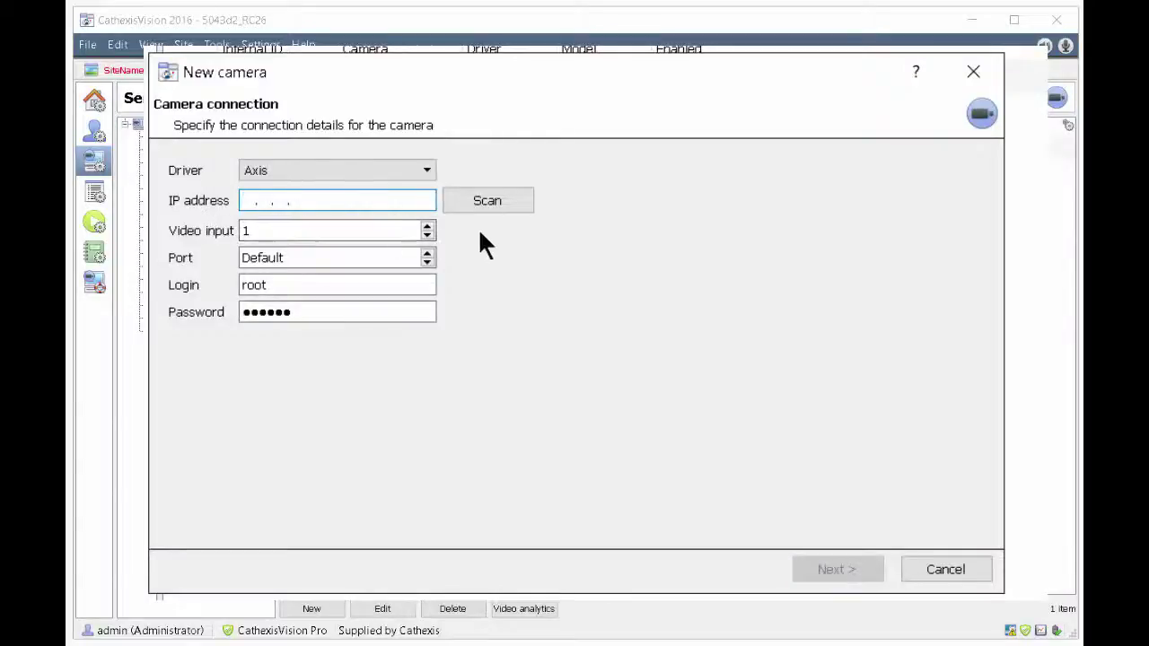
# Step: Use Network discover to take the AXIS P1344 at 192.168.3.120 as the camera address
pyautogui.click(493, 201)
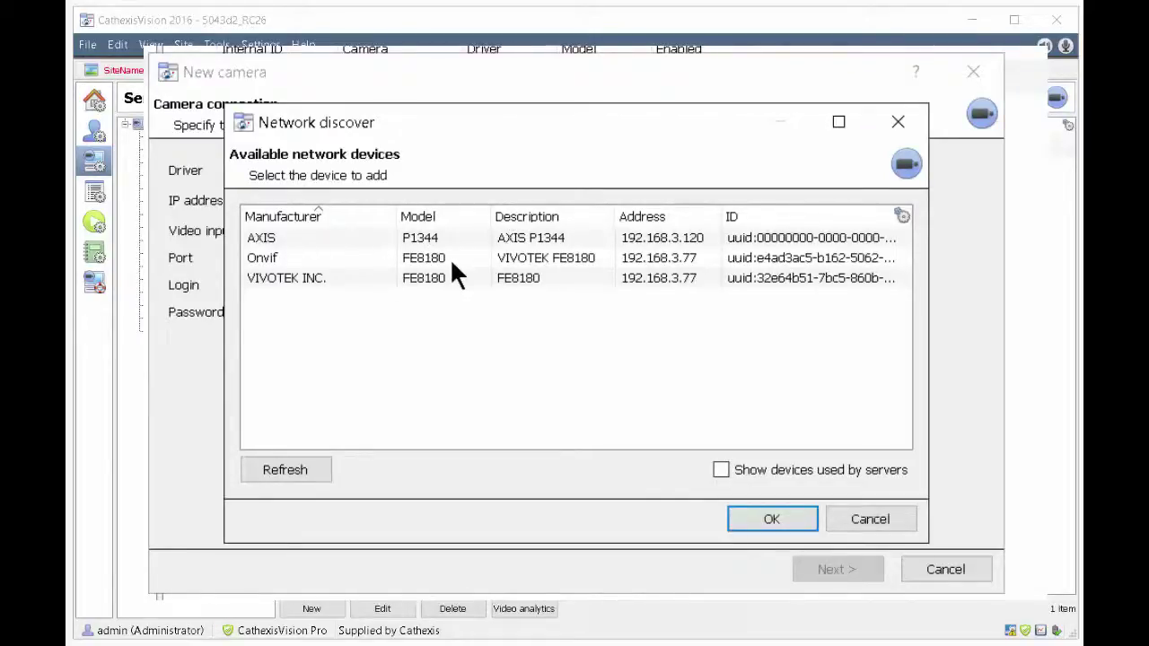
pyautogui.click(266, 236)
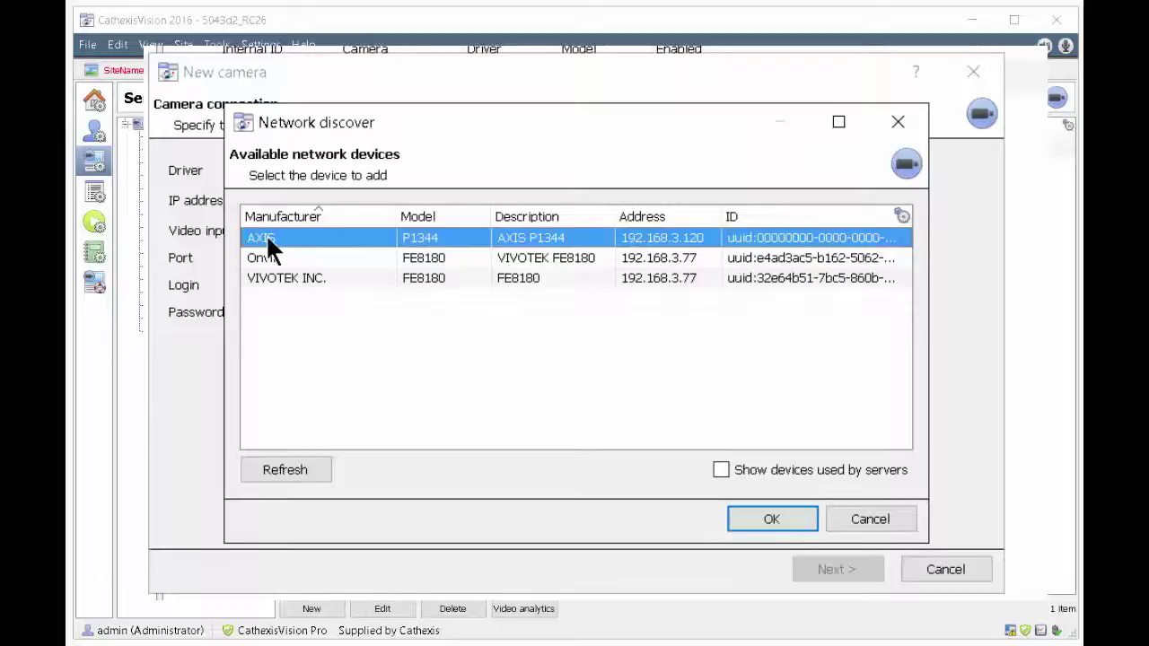
pyautogui.click(766, 518)
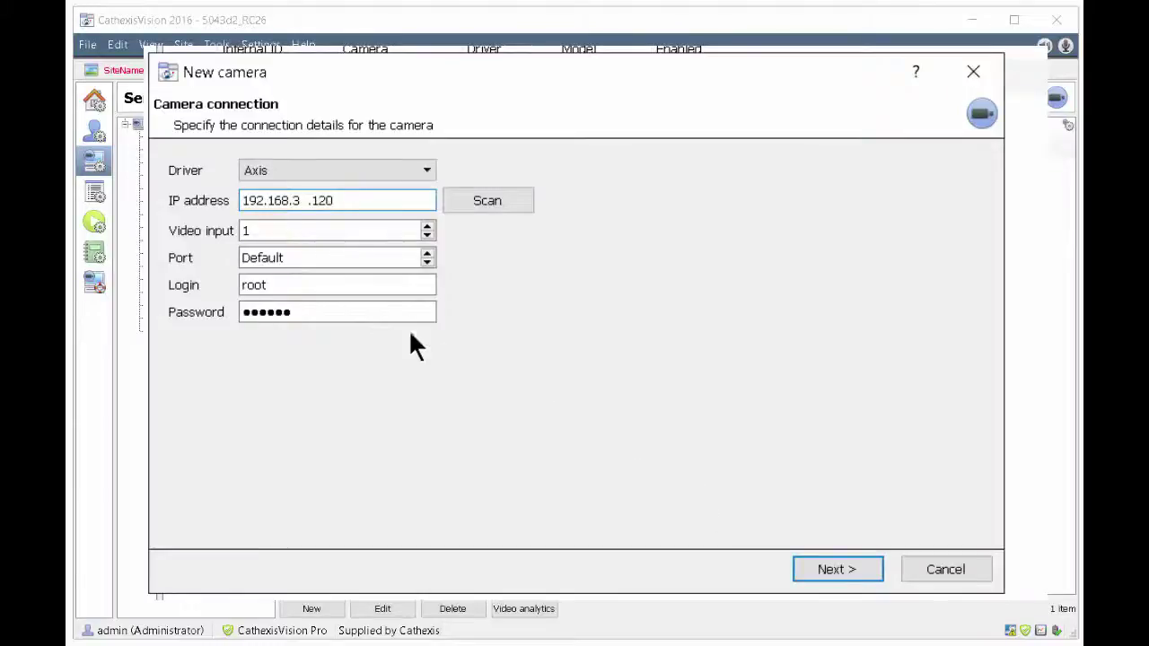
# Step: Enter login 'root' and the camera password, then connect to the camera
pyautogui.moveTo(341, 287); pyautogui.dragTo(192, 302)
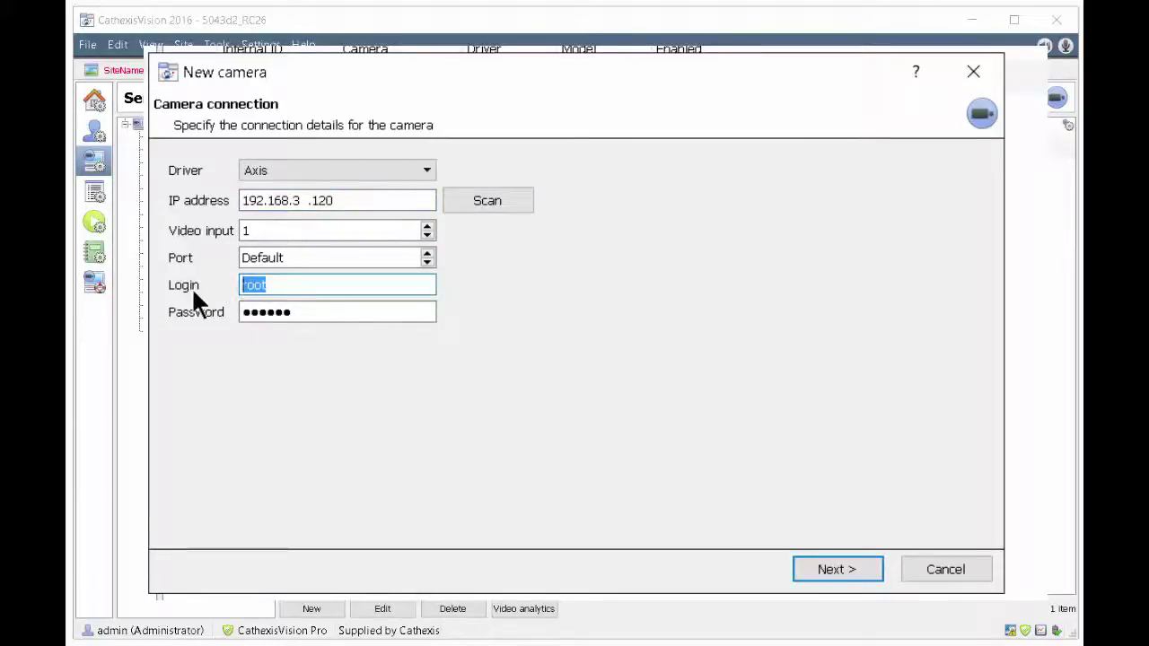
pyautogui.write('root')
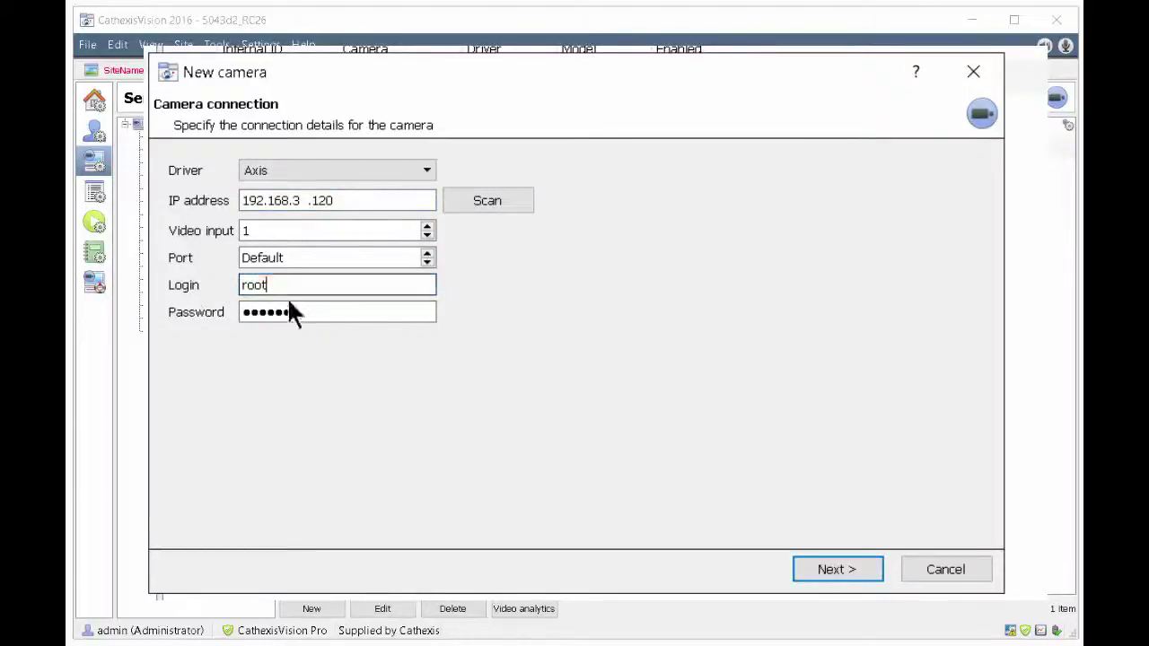
pyautogui.press('Tab')
pyautogui.write('pa')
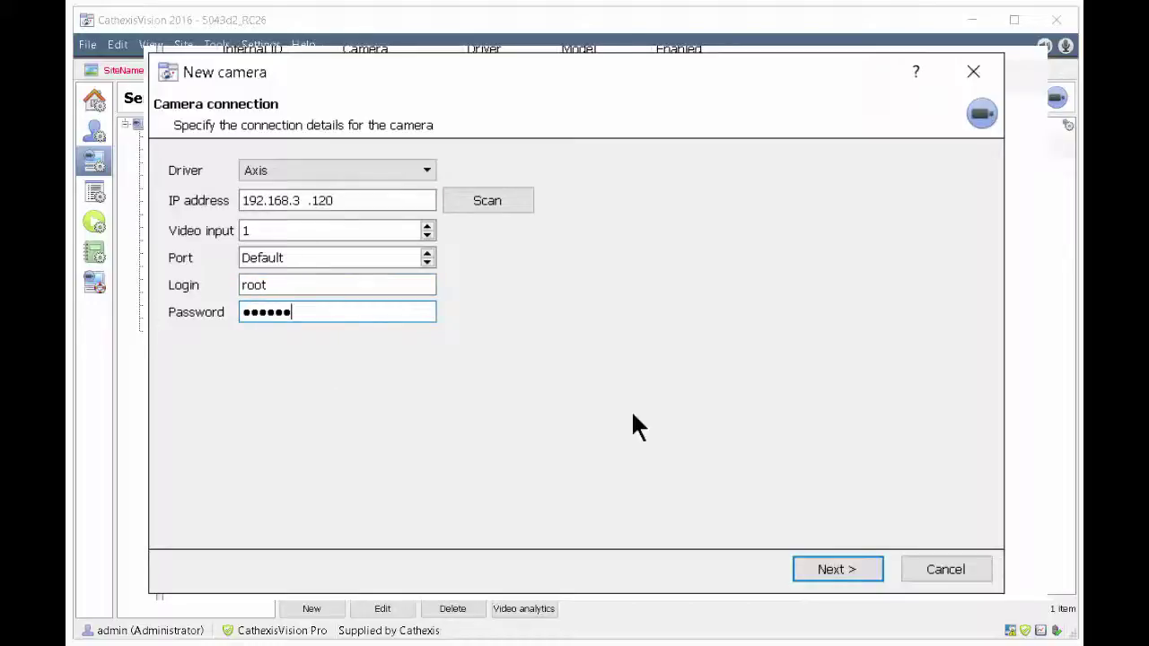
pyautogui.click(832, 562)
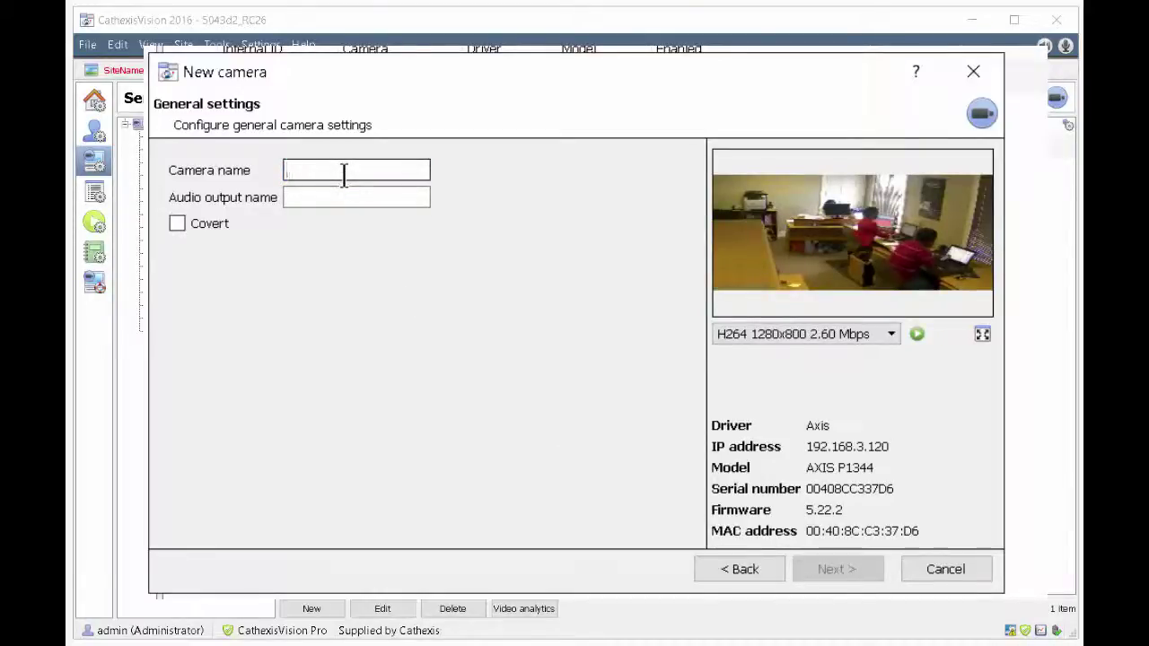
# Step: Name the camera 'Joe Office' and its audio output 'Joe Office Audio'
pyautogui.write('Joe Office')
pyautogui.click(354, 198)
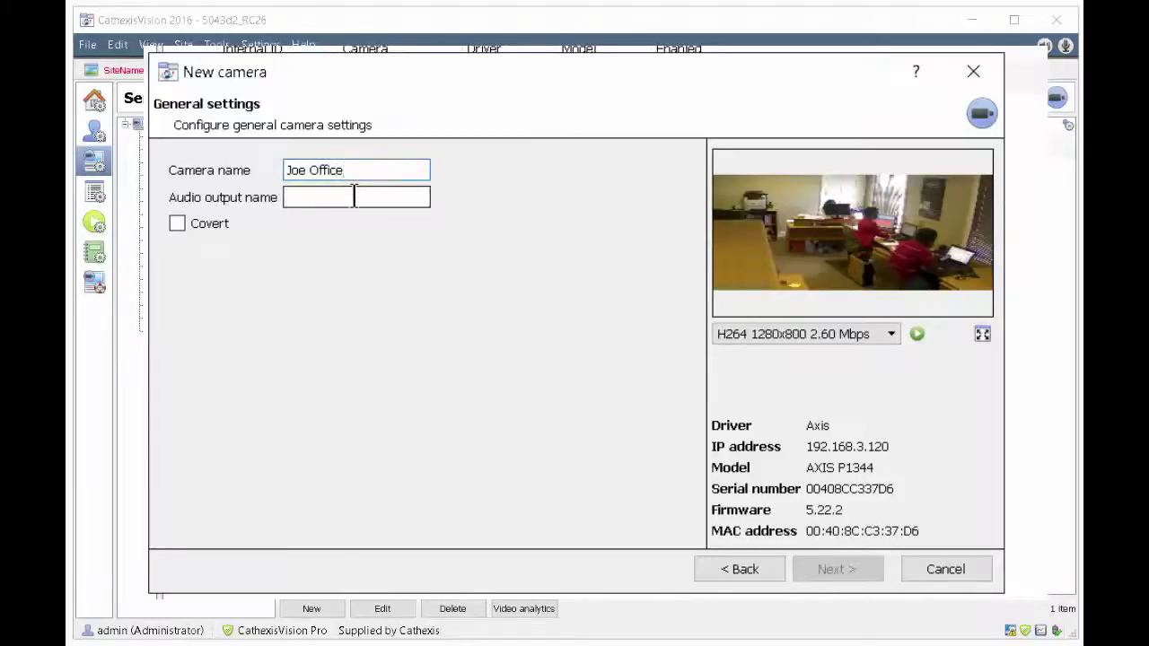
pyautogui.write('Joe Offi')
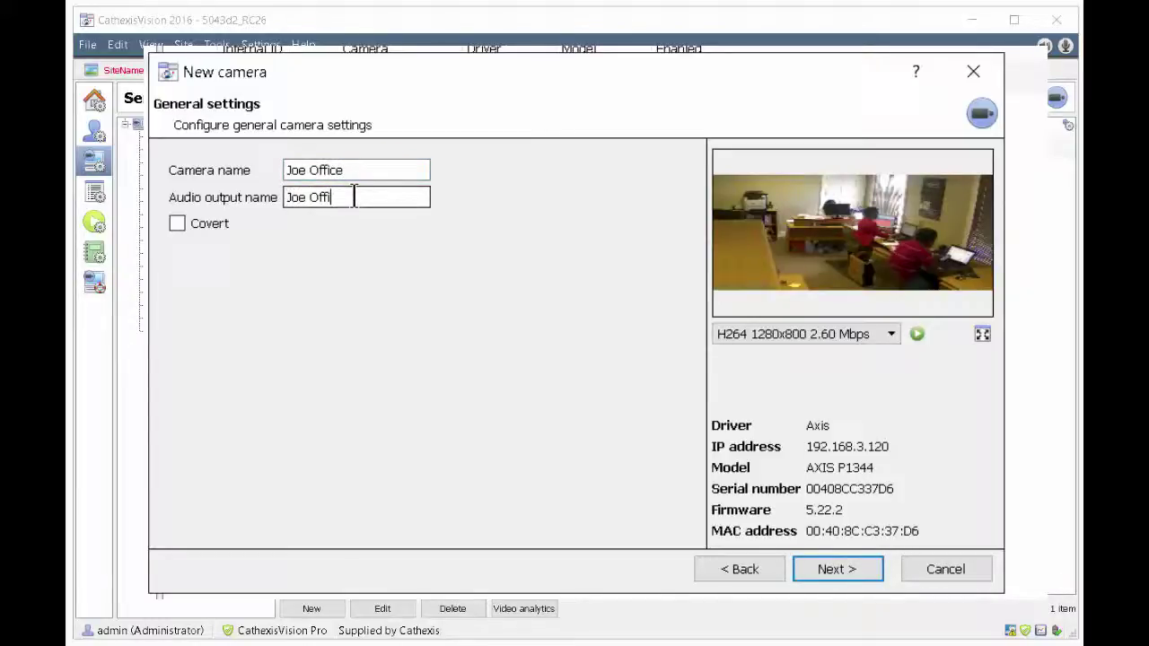
pyautogui.write('ce Audio')
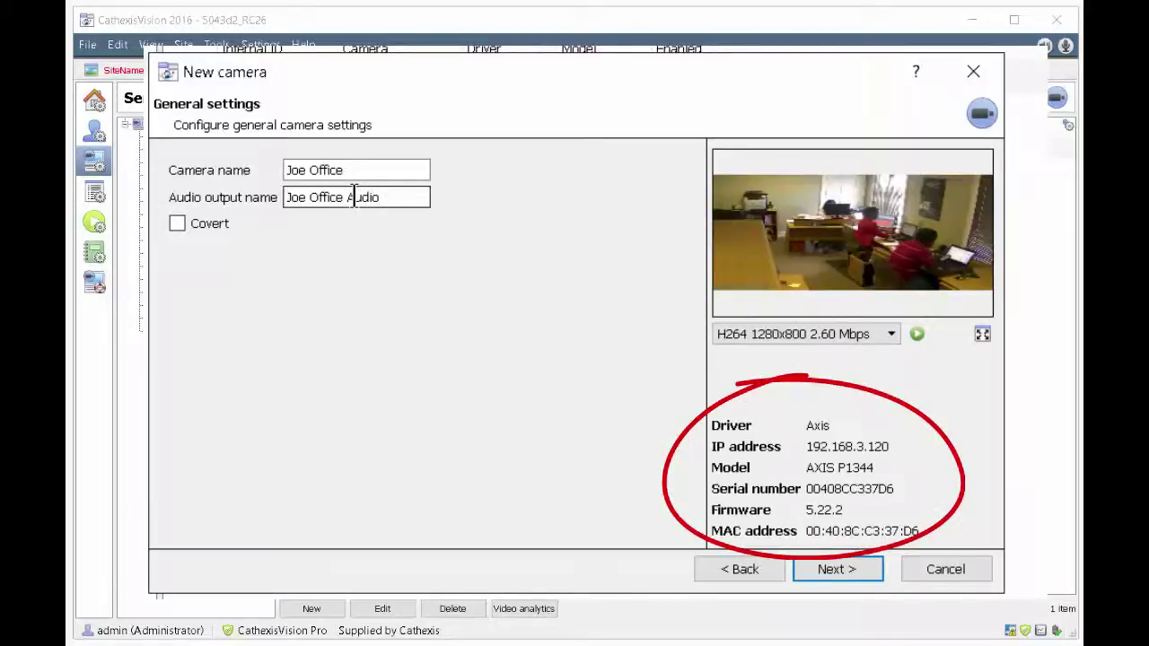
pyautogui.click(841, 572)
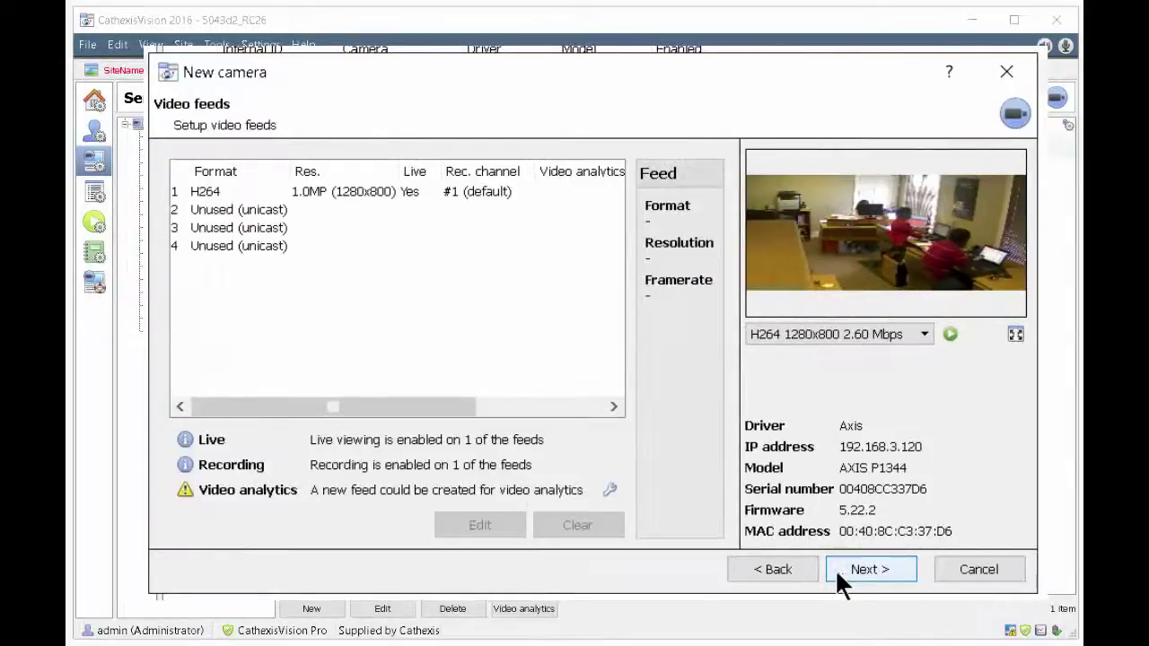
# Step: Open H264 feed 1 in the Video feeds list for editing
pyautogui.click(372, 187)
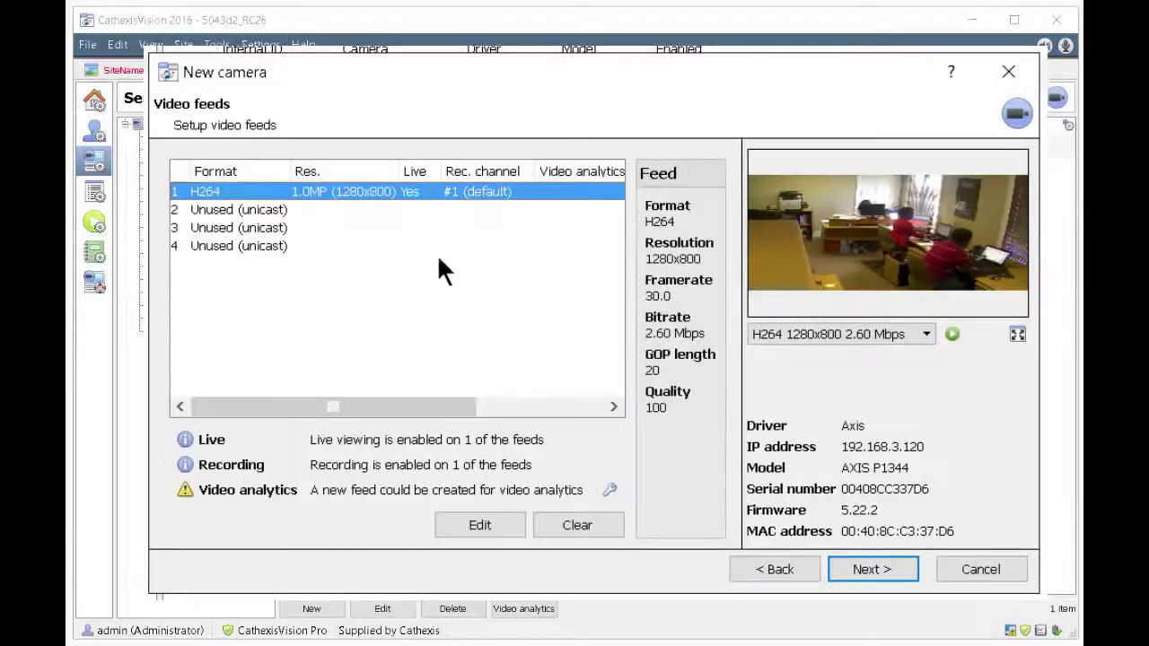
pyautogui.click(505, 517)
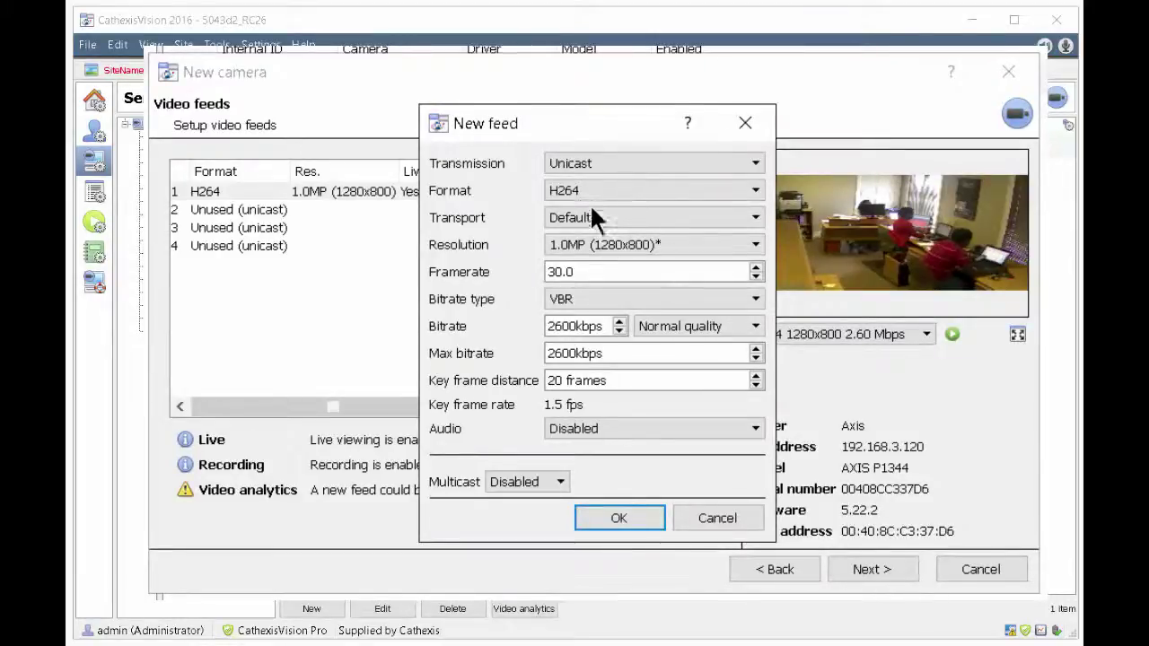
# Step: Keep 1.0MP (1280x800) resolution, set framerate to 18 and key frame distance to 12
pyautogui.click(589, 241)
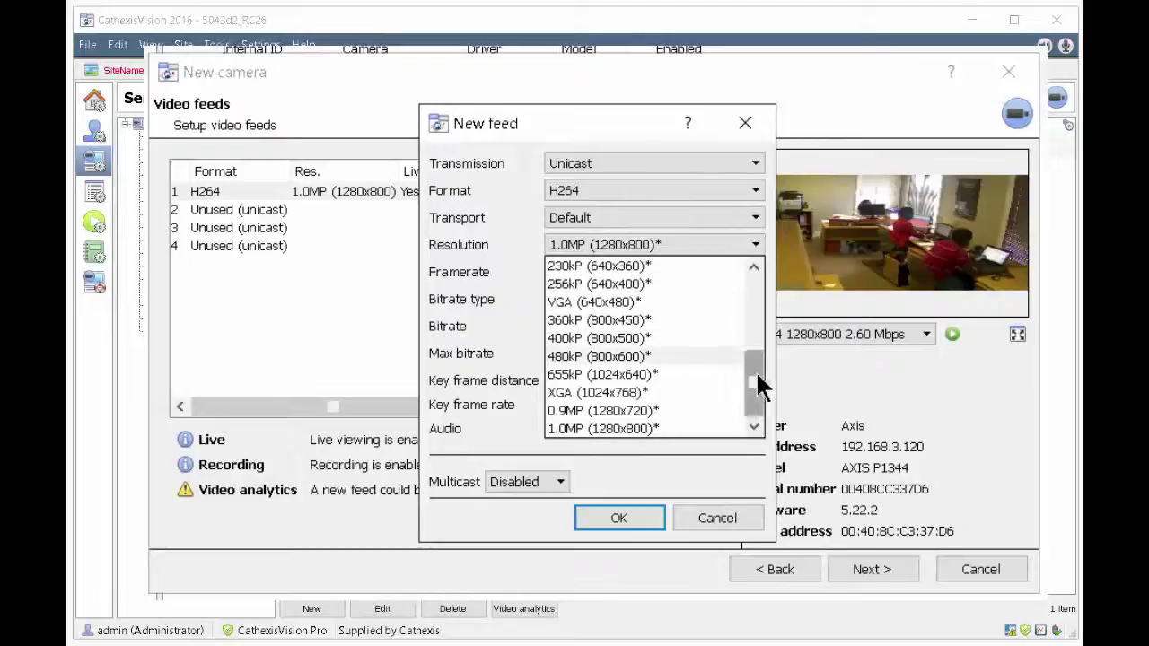
pyautogui.click(672, 427)
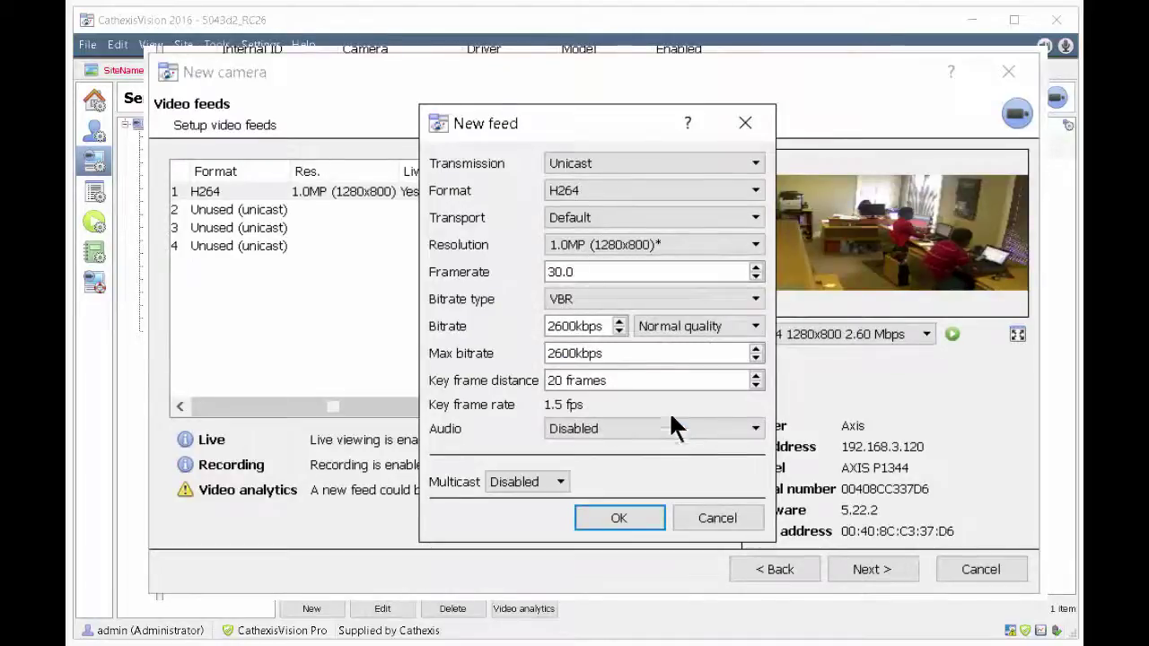
pyautogui.moveTo(701, 271); pyautogui.dragTo(543, 274)
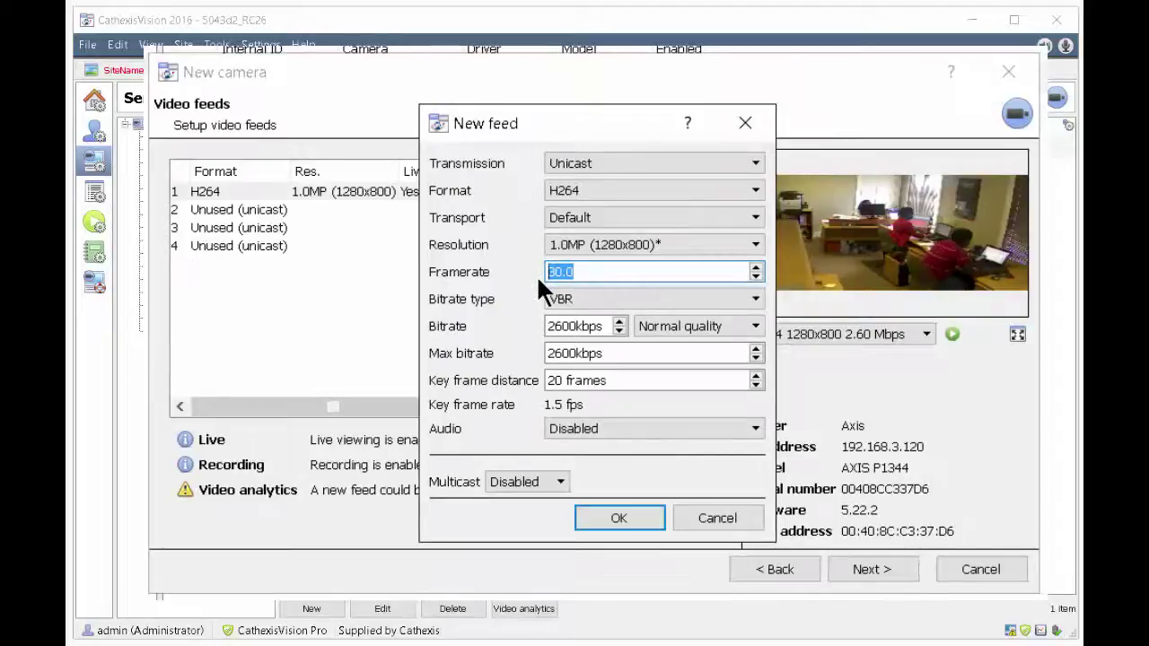
pyautogui.write('18')
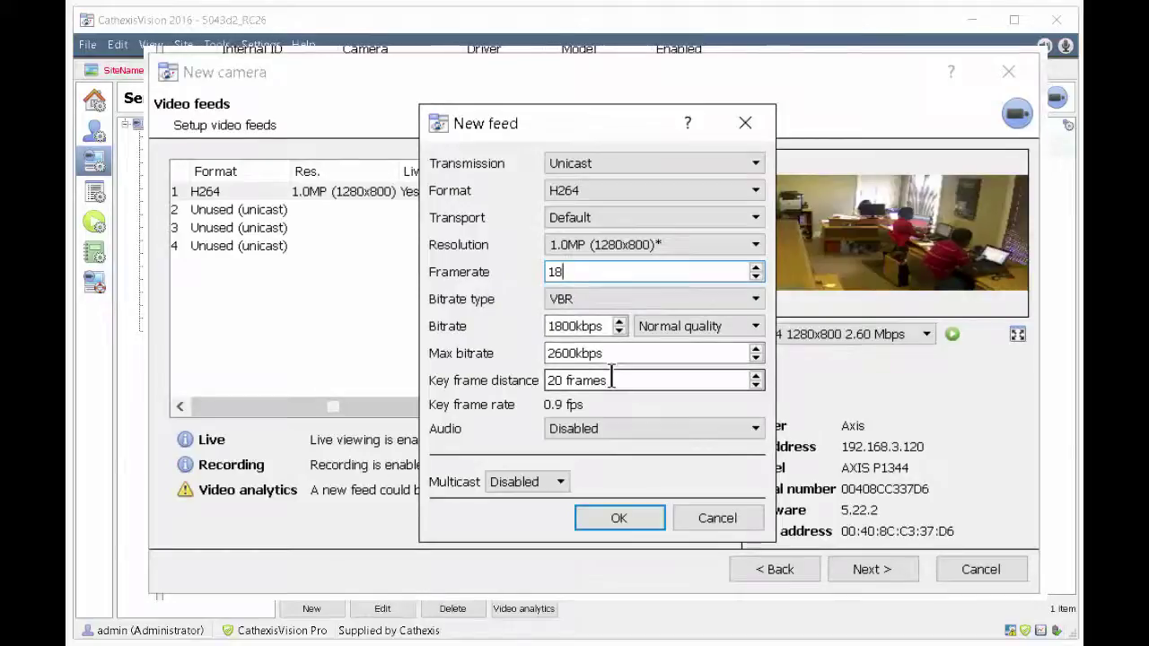
pyautogui.moveTo(692, 381); pyautogui.dragTo(537, 378)
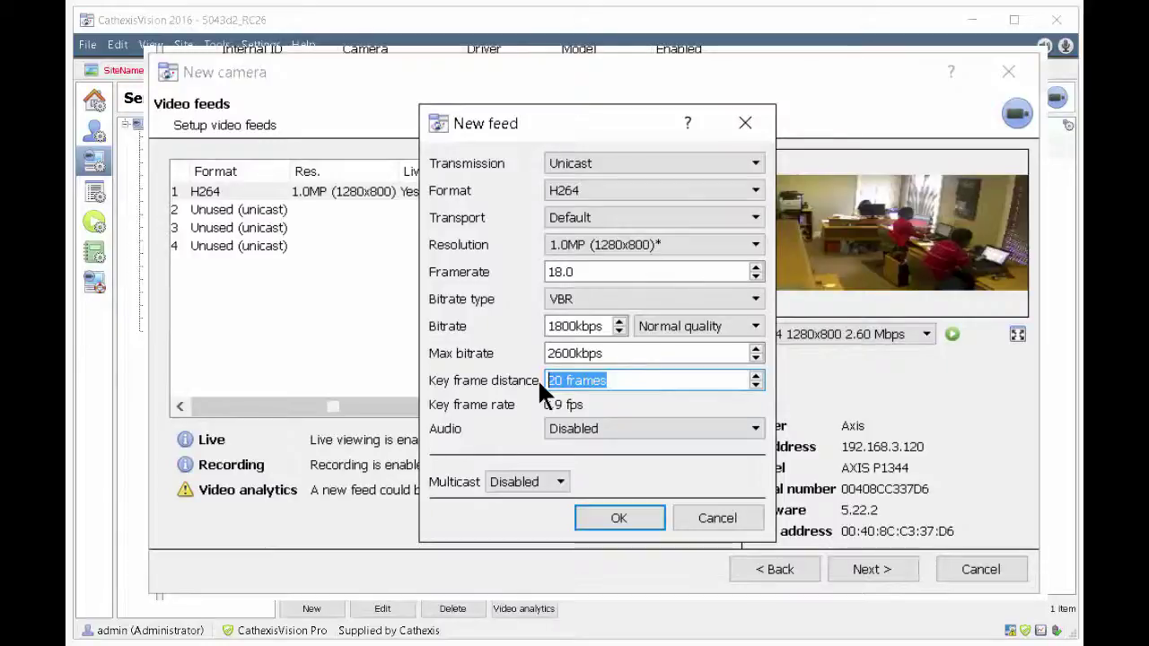
pyautogui.write('12')
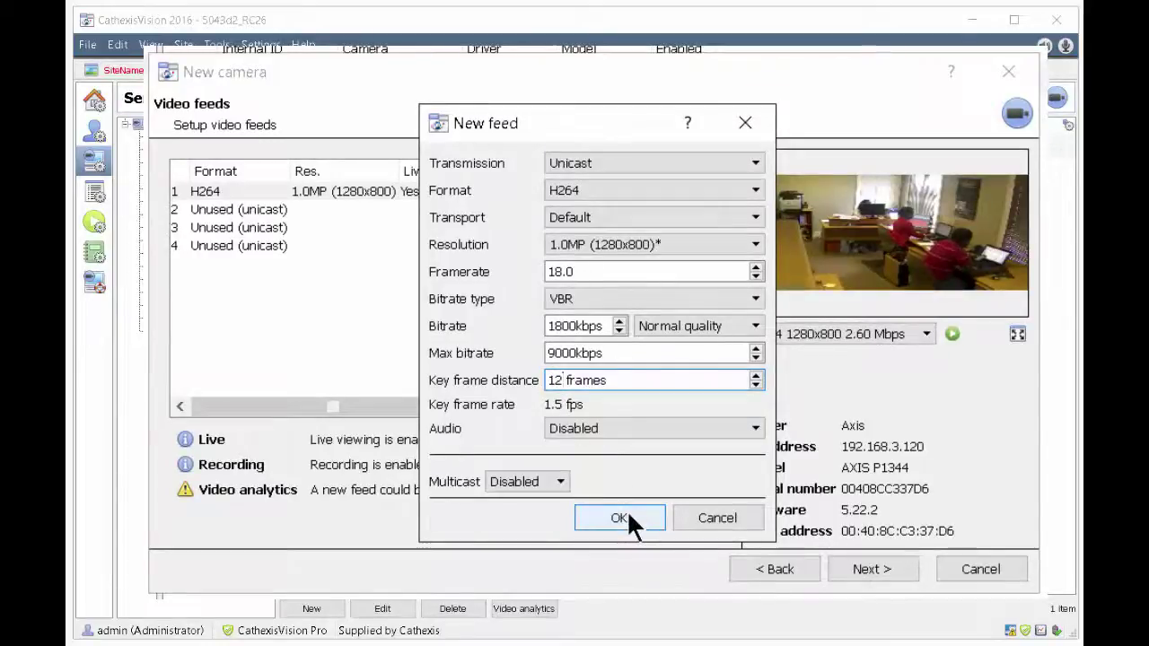
pyautogui.click(628, 512)
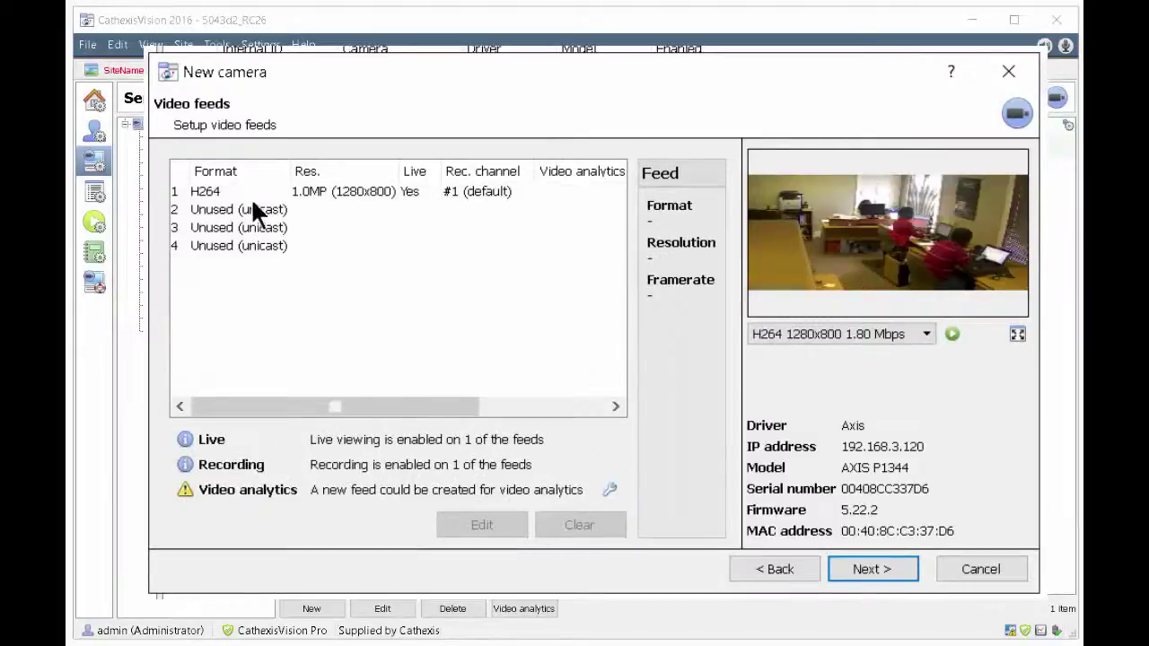
# Step: Create a new video analytics feed from the unused second feed
pyautogui.click(229, 210)
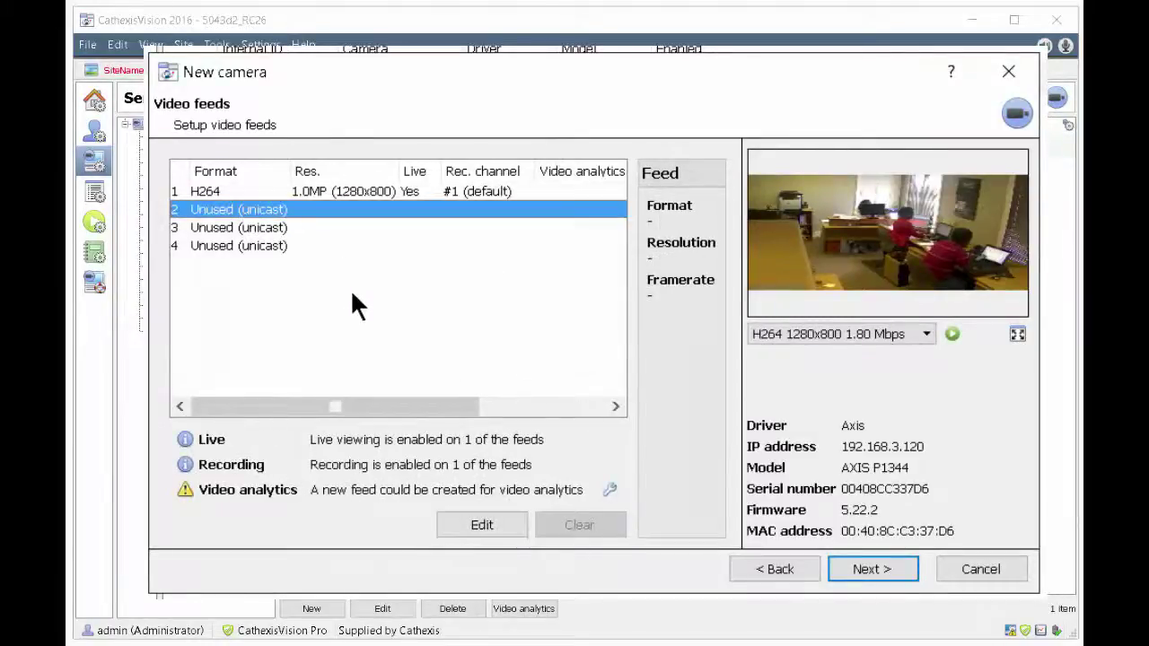
pyautogui.click(608, 490)
pyautogui.click(627, 374)
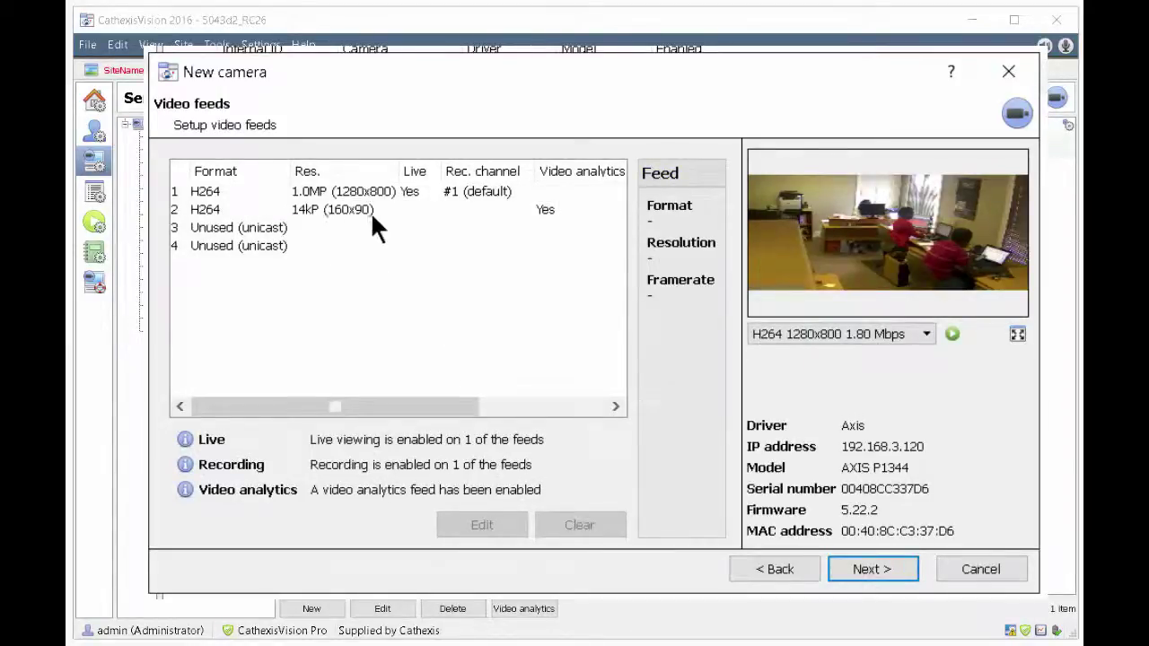
# Step: Enable live viewing on the 160x90 second feed and record it on channel #2
pyautogui.click(417, 212)
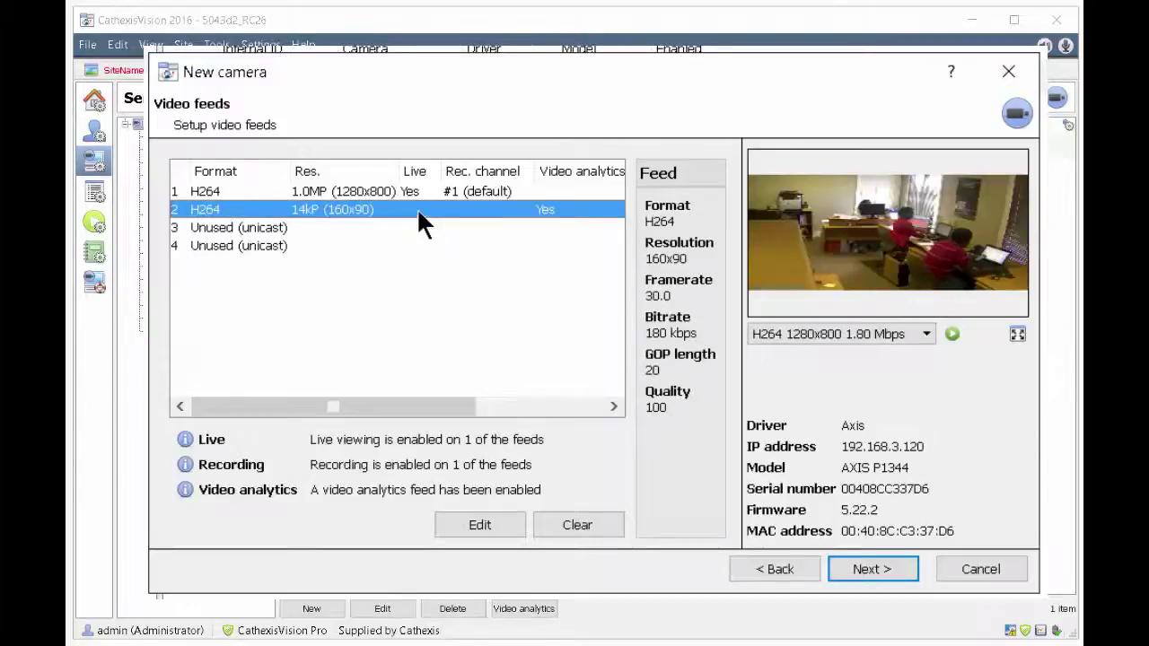
pyautogui.rightClick(416, 209)
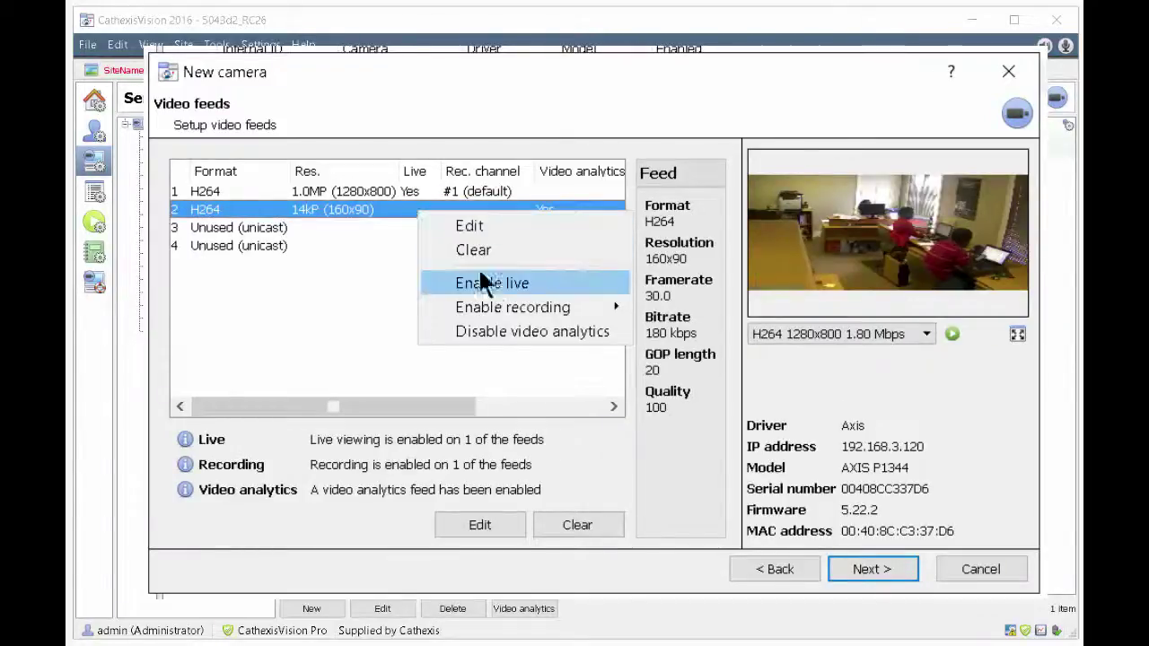
pyautogui.click(497, 280)
pyautogui.rightClick(465, 209)
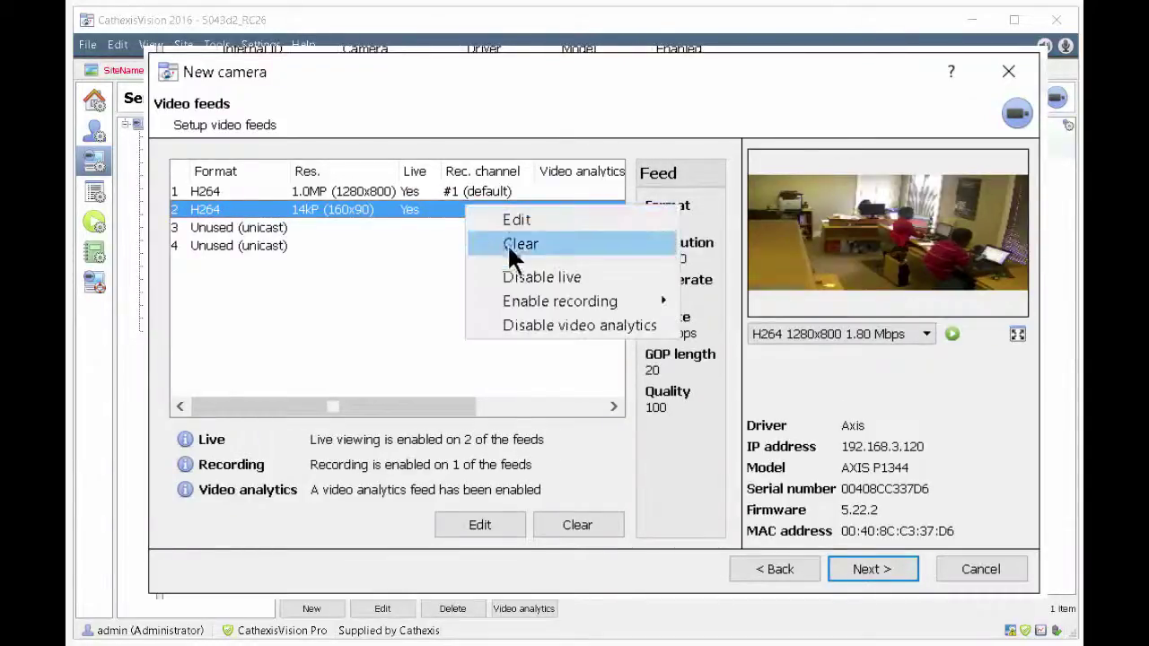
pyautogui.moveTo(520, 299)
pyautogui.click(740, 303)
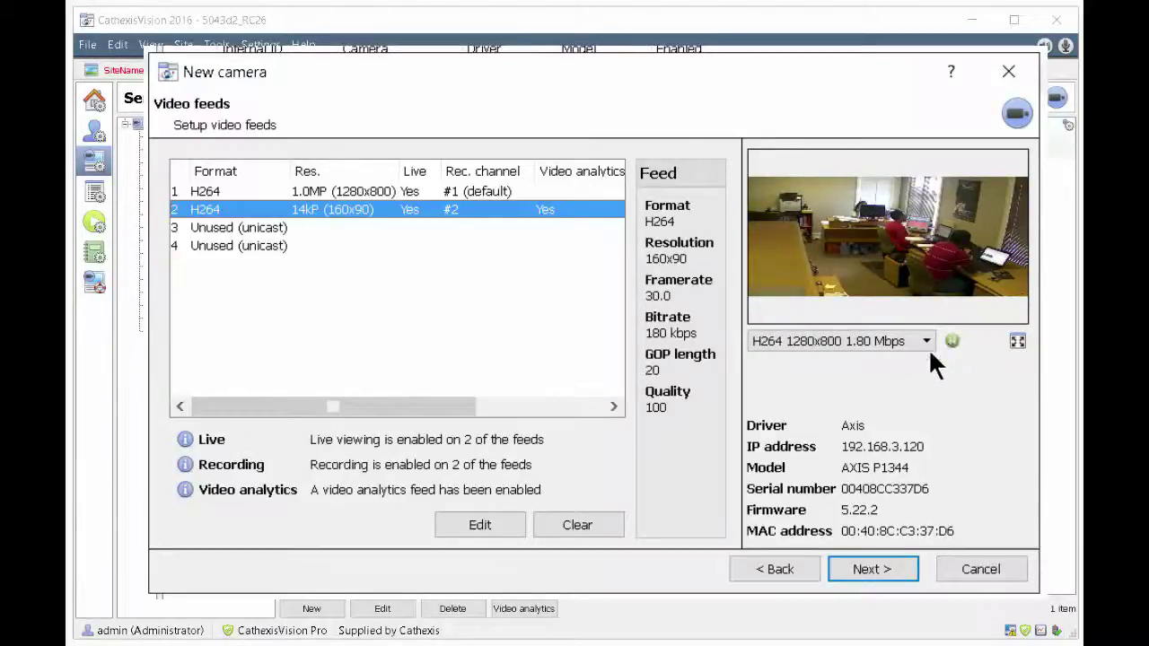
# Step: Skip past feeds and PTZ, opt to configure recordings, and store scheduled recordings in rjstest
pyautogui.click(881, 563)
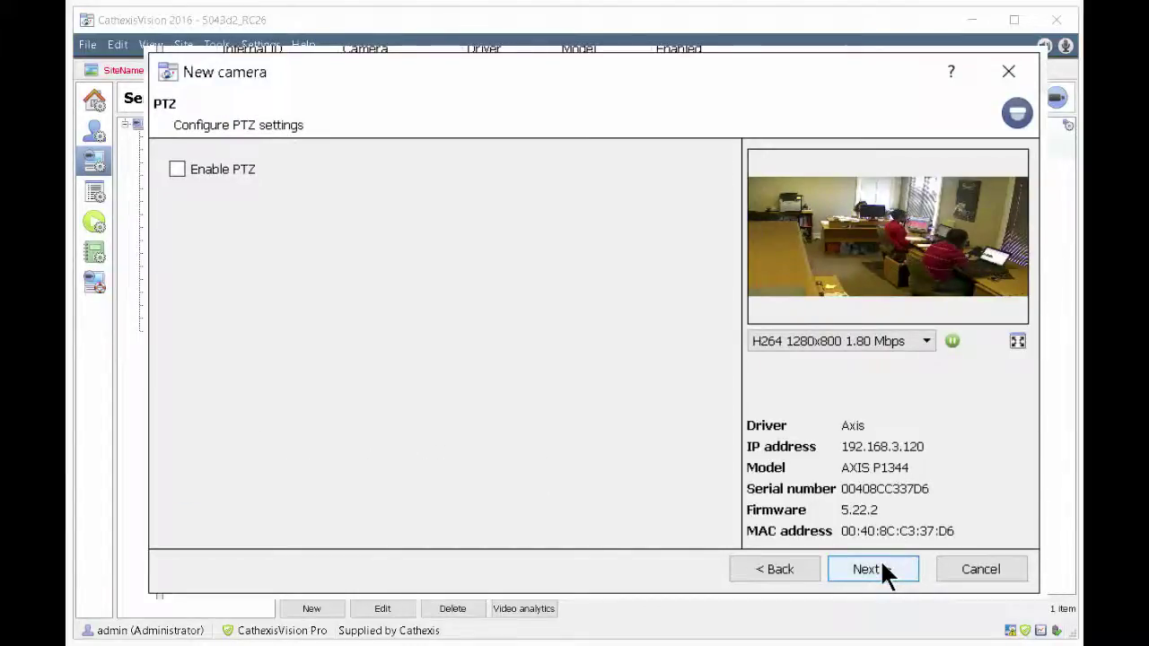
pyautogui.click(881, 570)
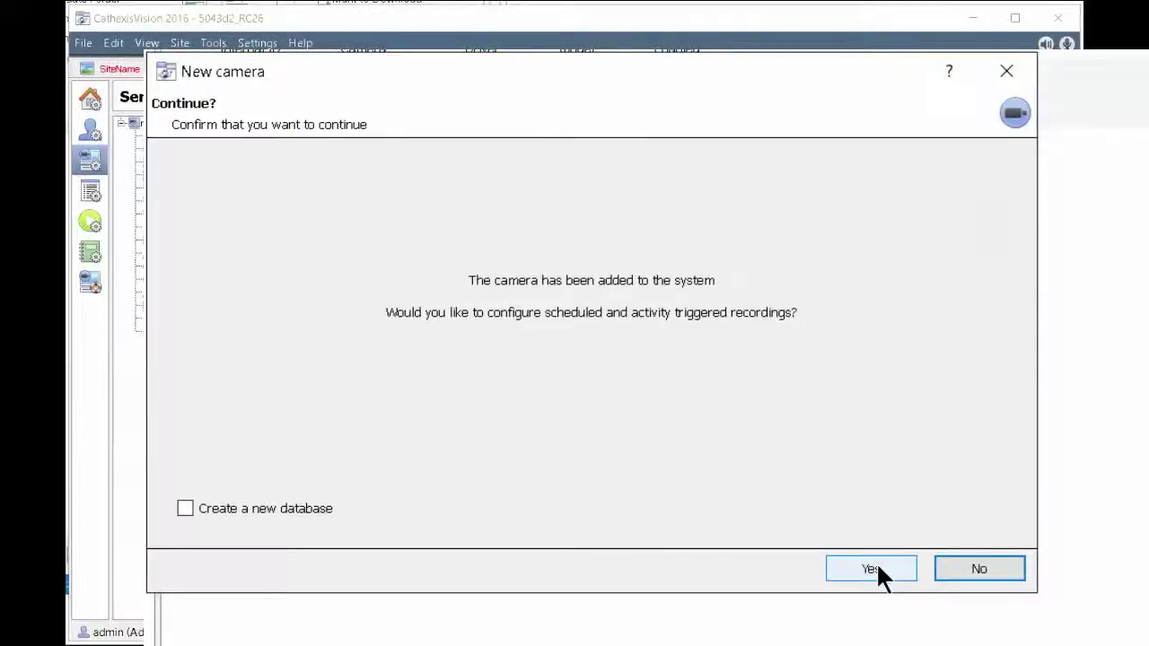
pyautogui.click(878, 567)
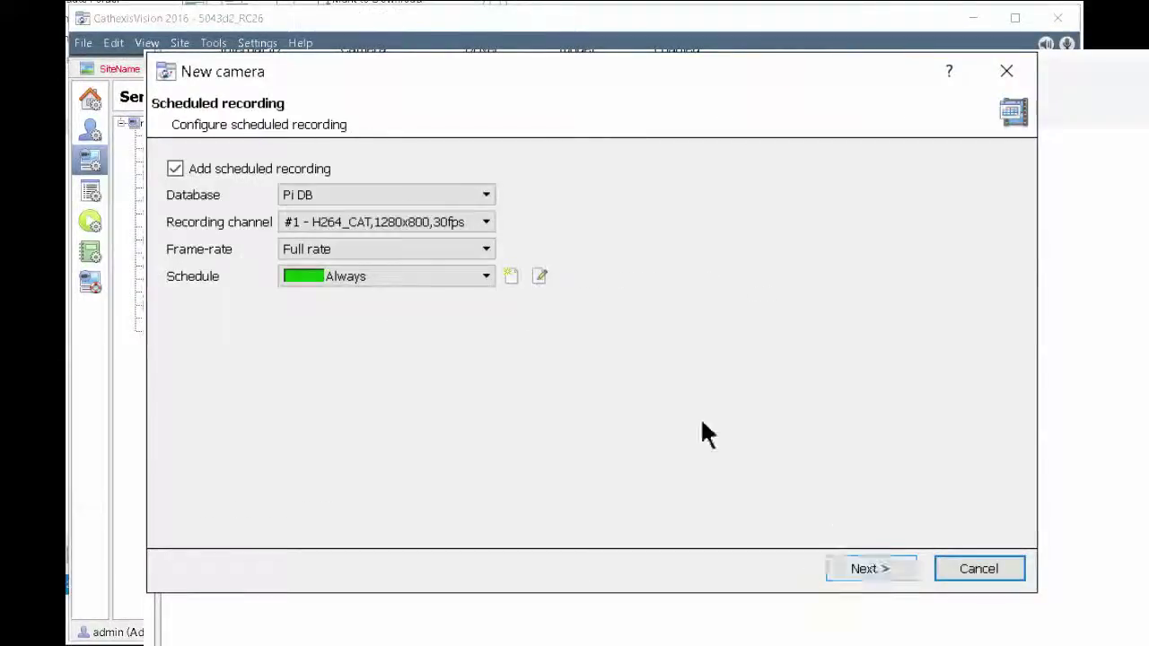
pyautogui.click(485, 194)
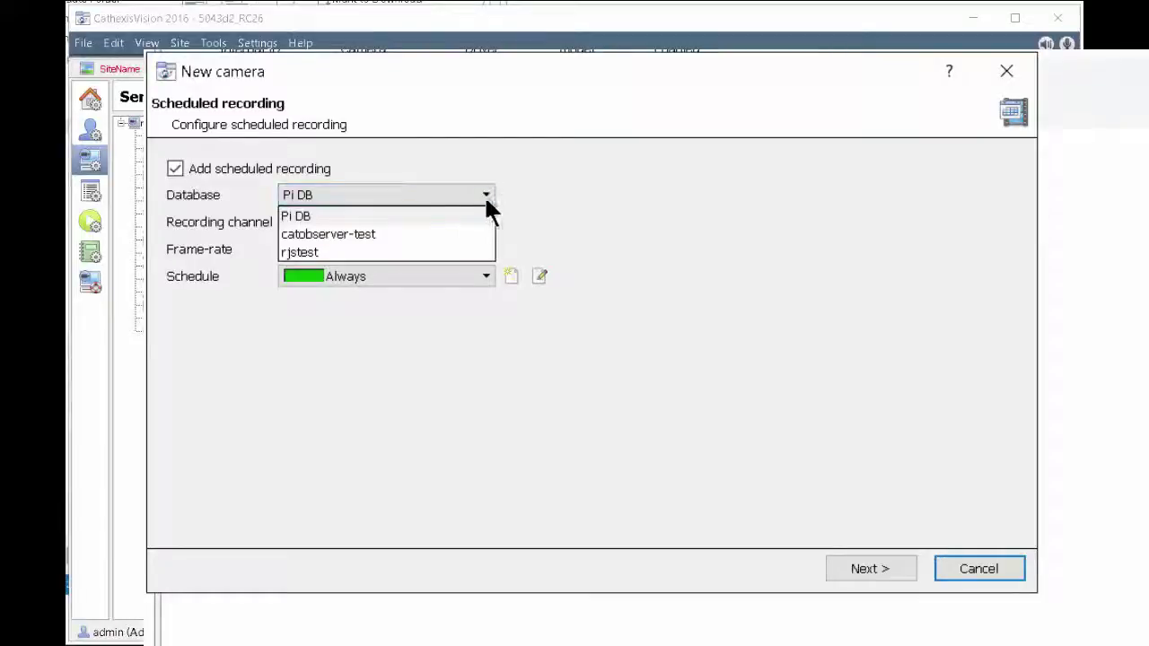
pyautogui.click(406, 252)
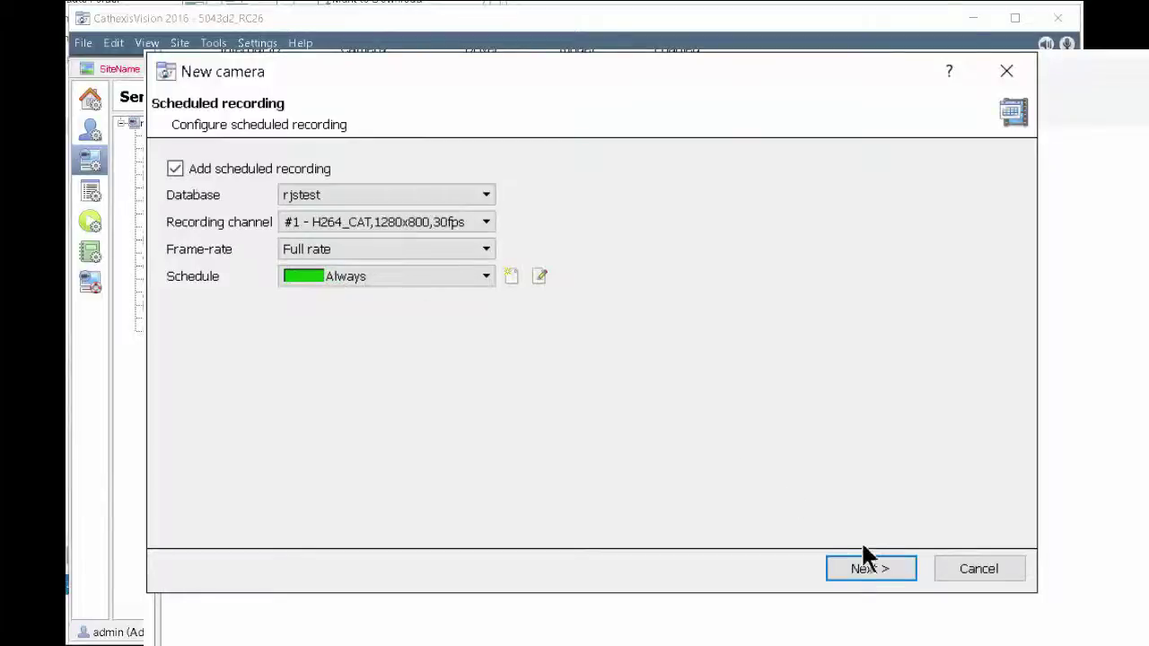
pyautogui.click(878, 567)
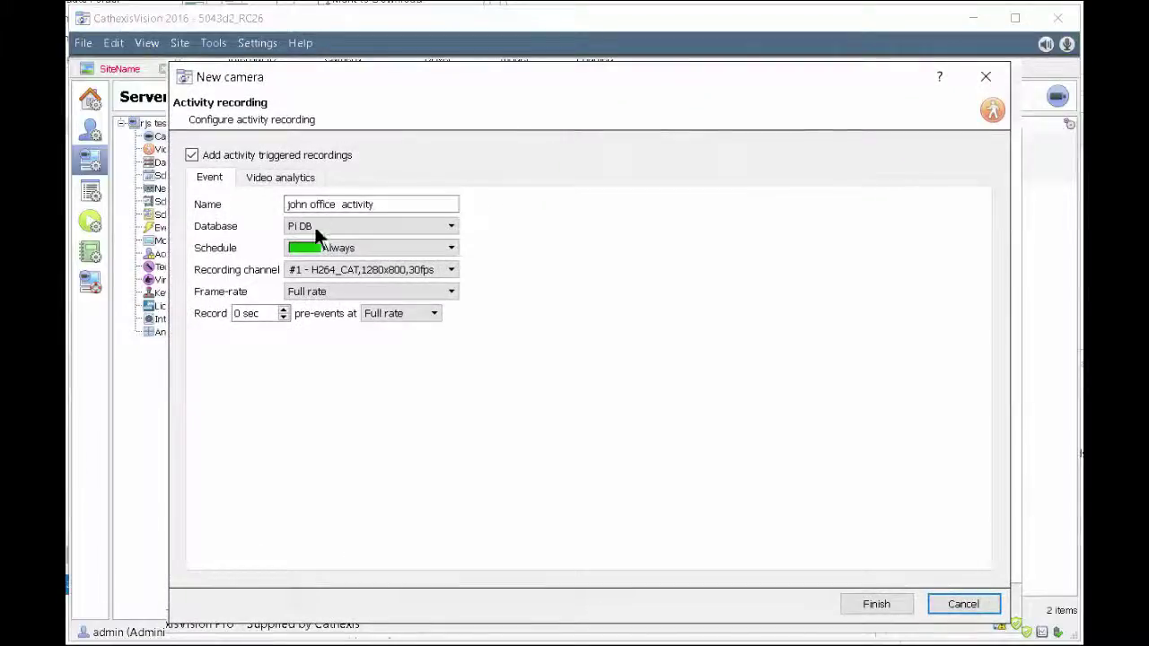
# Step: Store activity-triggered recordings in the rjstest database with 3 sec of pre-event recording
pyautogui.click(315, 228)
pyautogui.click(329, 272)
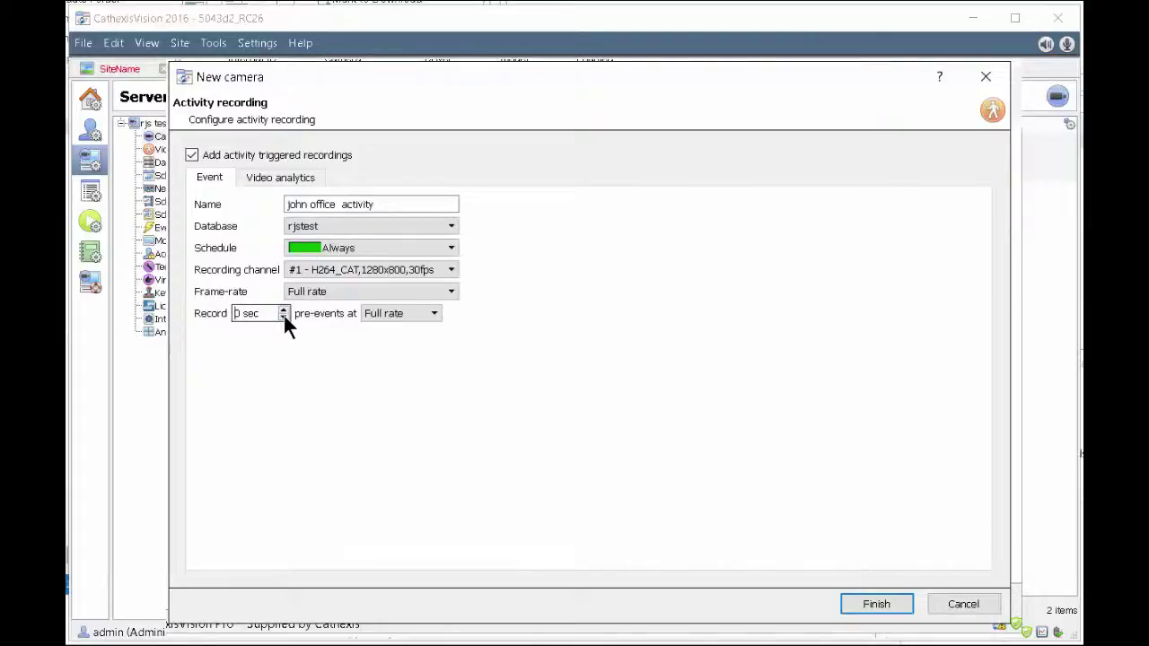
pyautogui.click(283, 309)
pyautogui.click(283, 310)
pyautogui.click(283, 309)
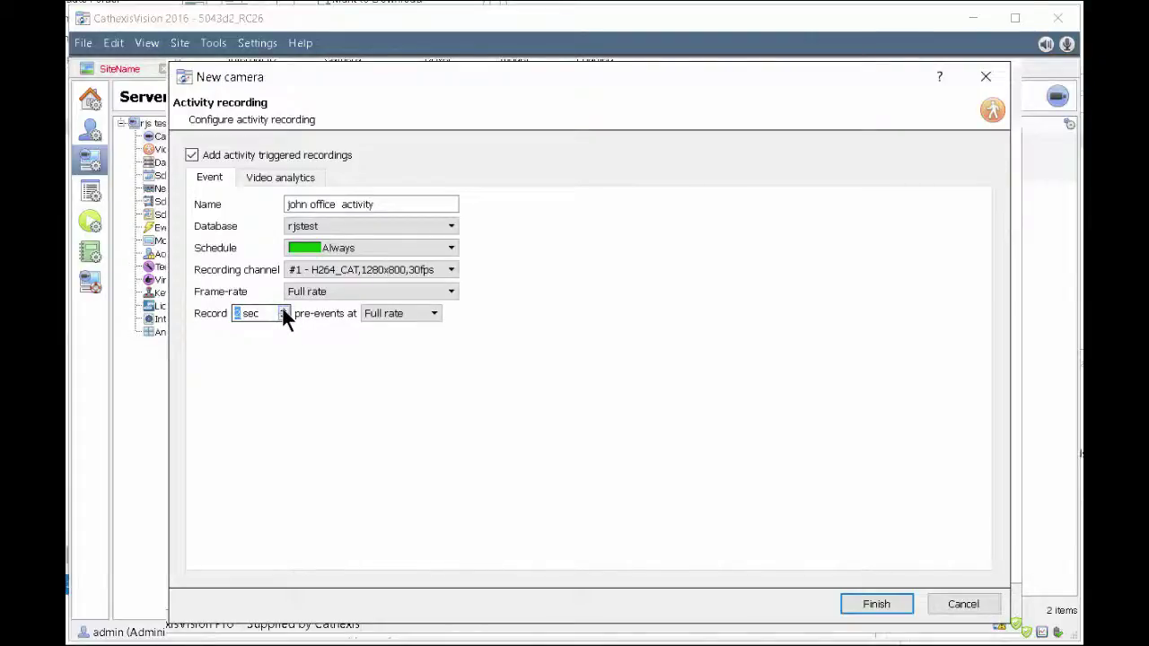
# Step: Clear the default motion zone and repaint Zone 1 with a larger brush over the right-side desks and seated people
pyautogui.click(270, 175)
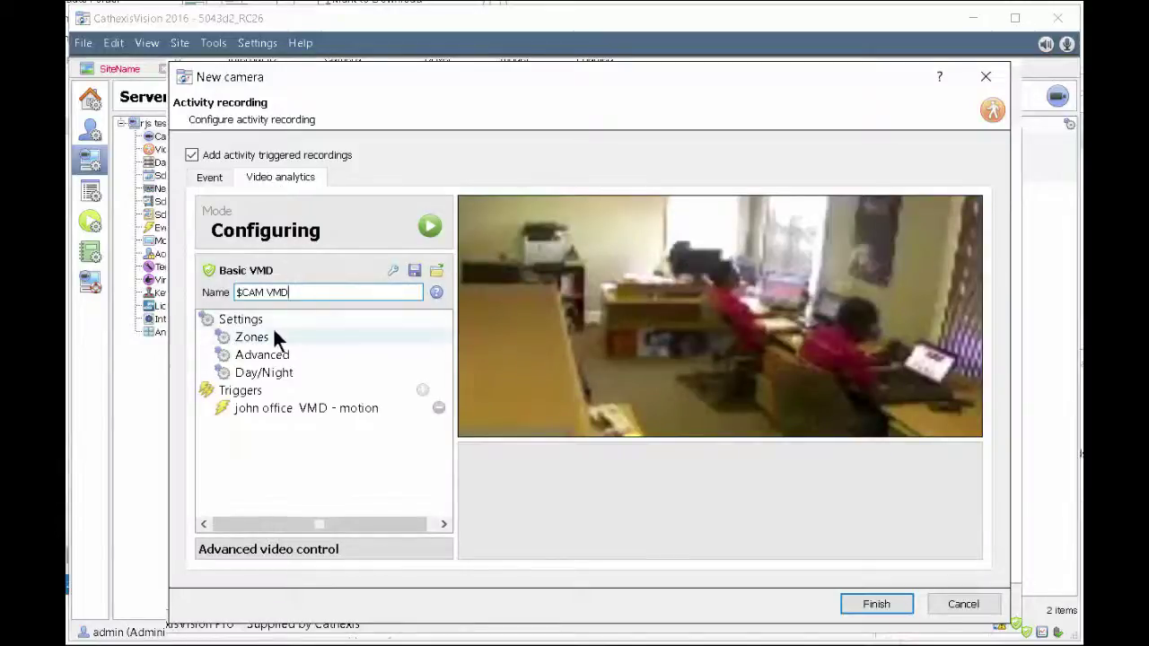
pyautogui.click(253, 339)
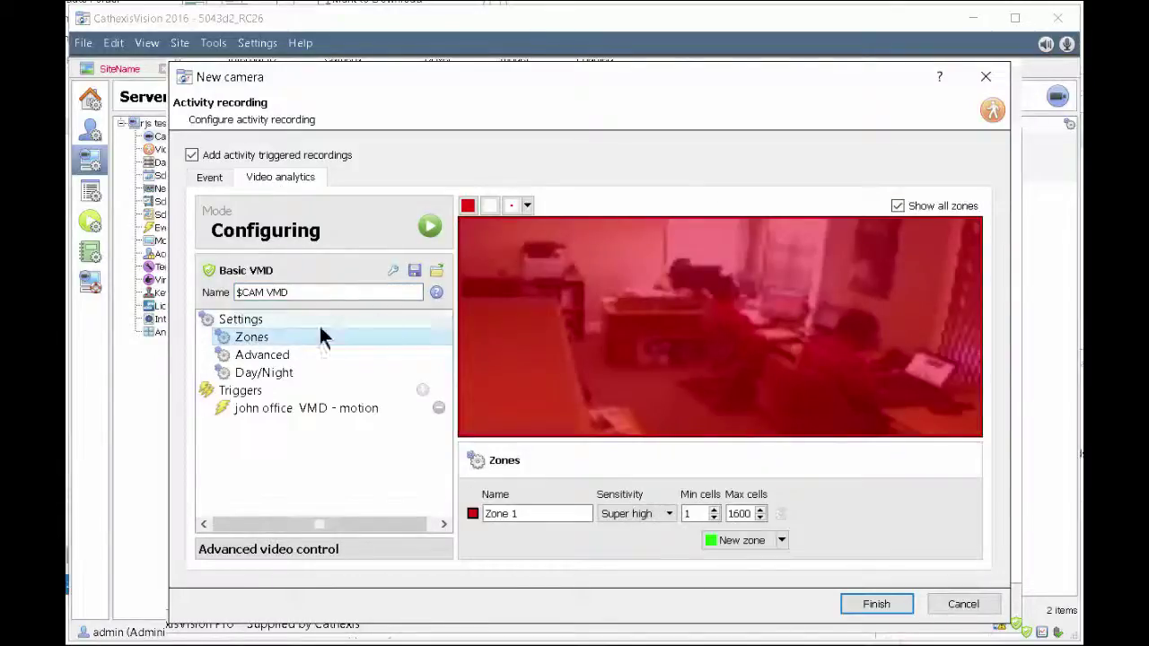
pyautogui.click(490, 208)
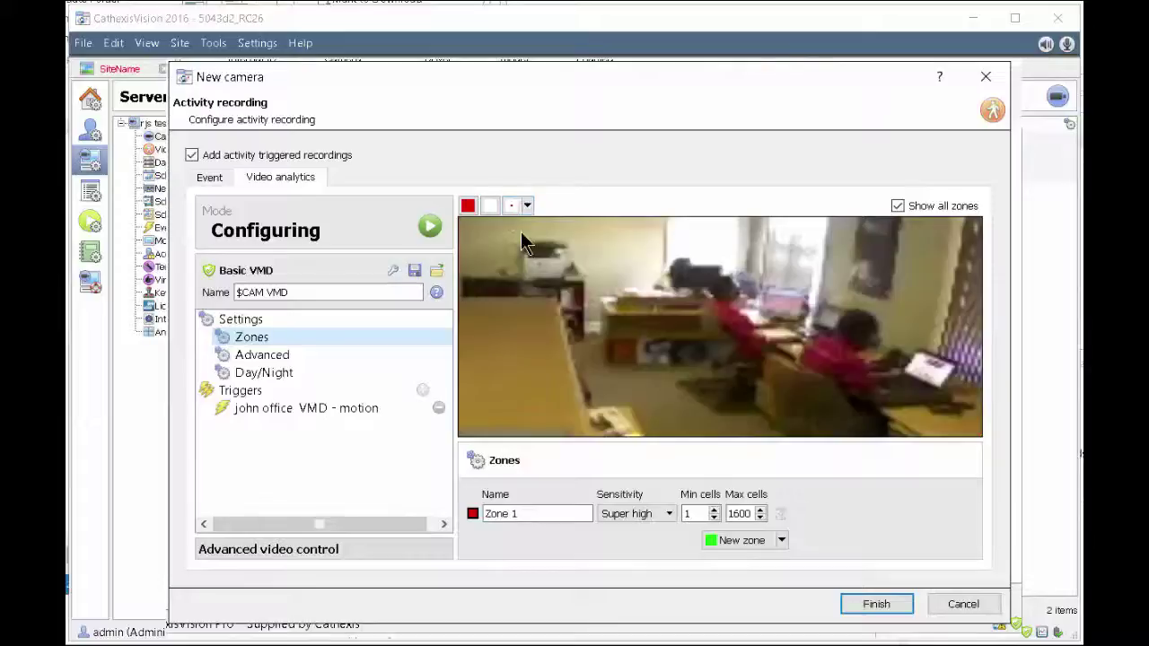
pyautogui.click(525, 208)
pyautogui.click(526, 268)
pyautogui.moveTo(583, 266)
pyautogui.mouseDown()
pyautogui.moveTo(790, 399)
pyautogui.moveTo(879, 392)
pyautogui.moveTo(696, 292)
pyautogui.moveTo(620, 269)
pyautogui.moveTo(833, 397)
pyautogui.mouseUp()
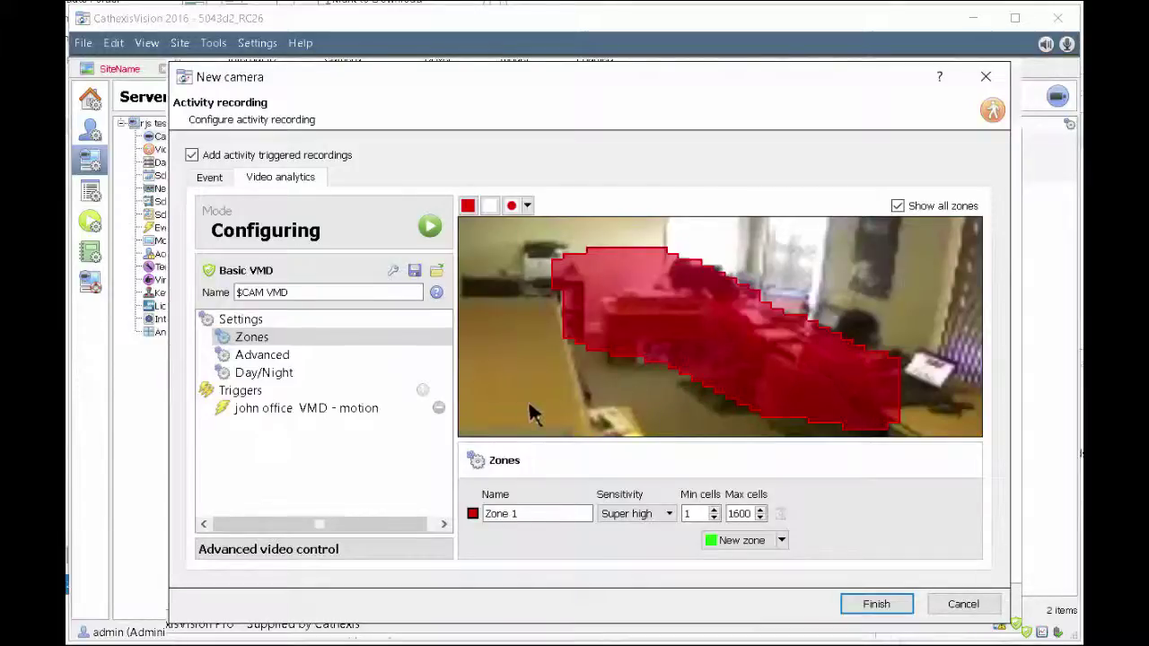
pyautogui.click(377, 409)
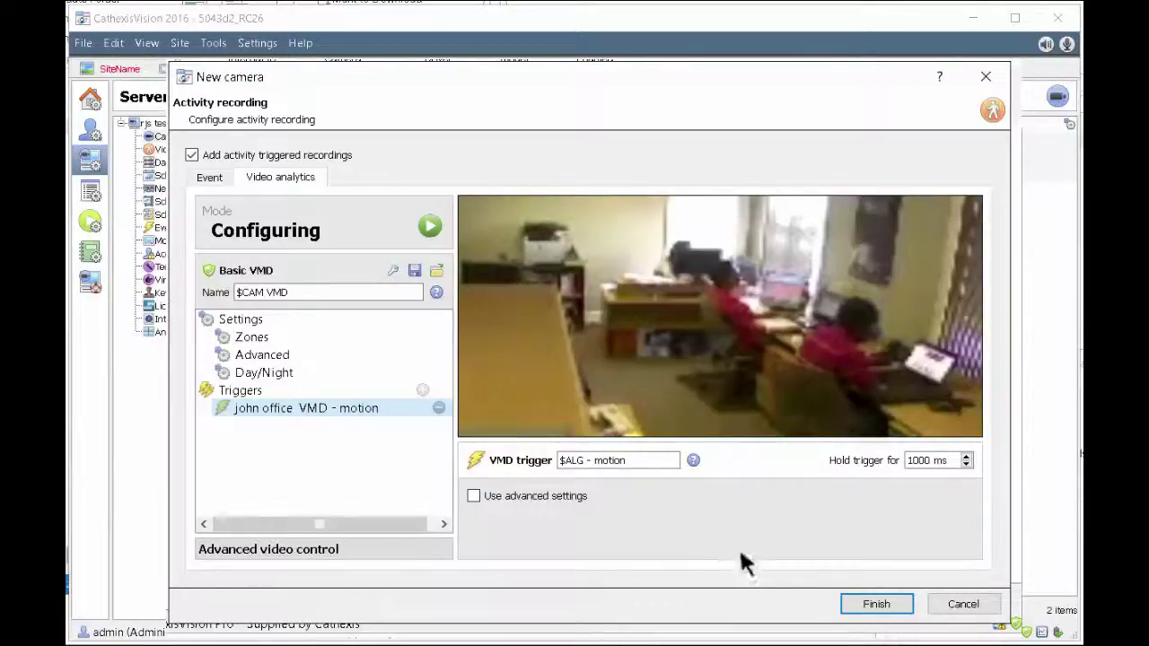
# Step: Save the new Axis P1344 camera and return to the site's video viewing tab
pyautogui.click(884, 605)
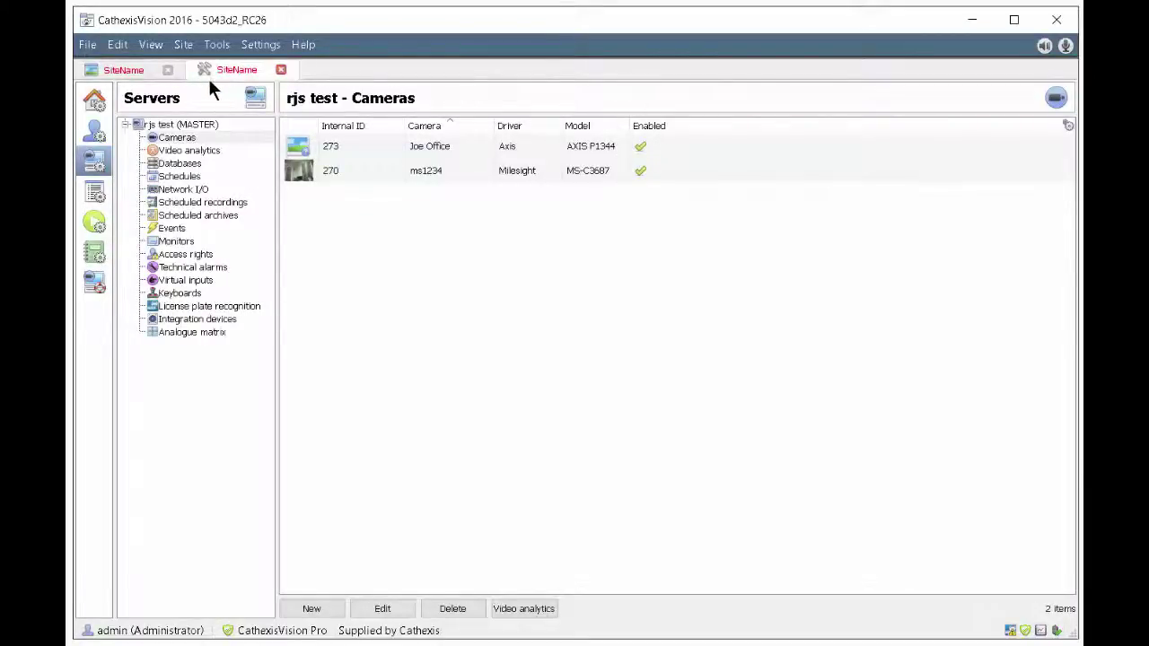
pyautogui.click(127, 77)
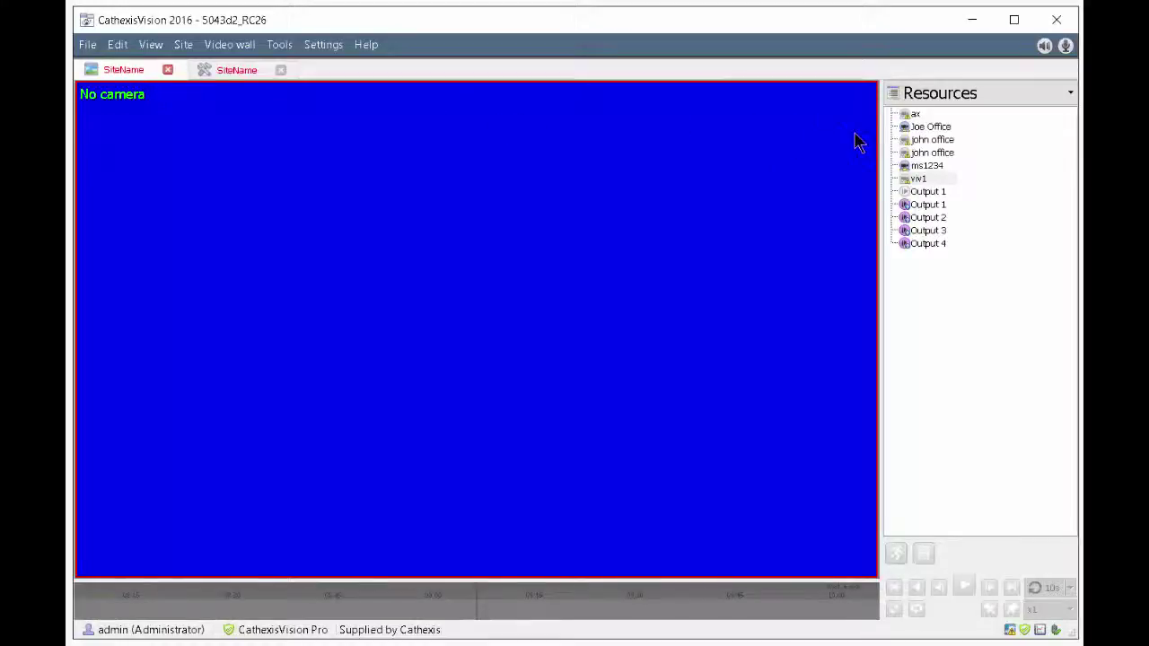
# Step: Place the new camera in the video tile, try the H264 160x90 stream, then choose H264 1280x800
pyautogui.moveTo(917, 128); pyautogui.dragTo(563, 154)
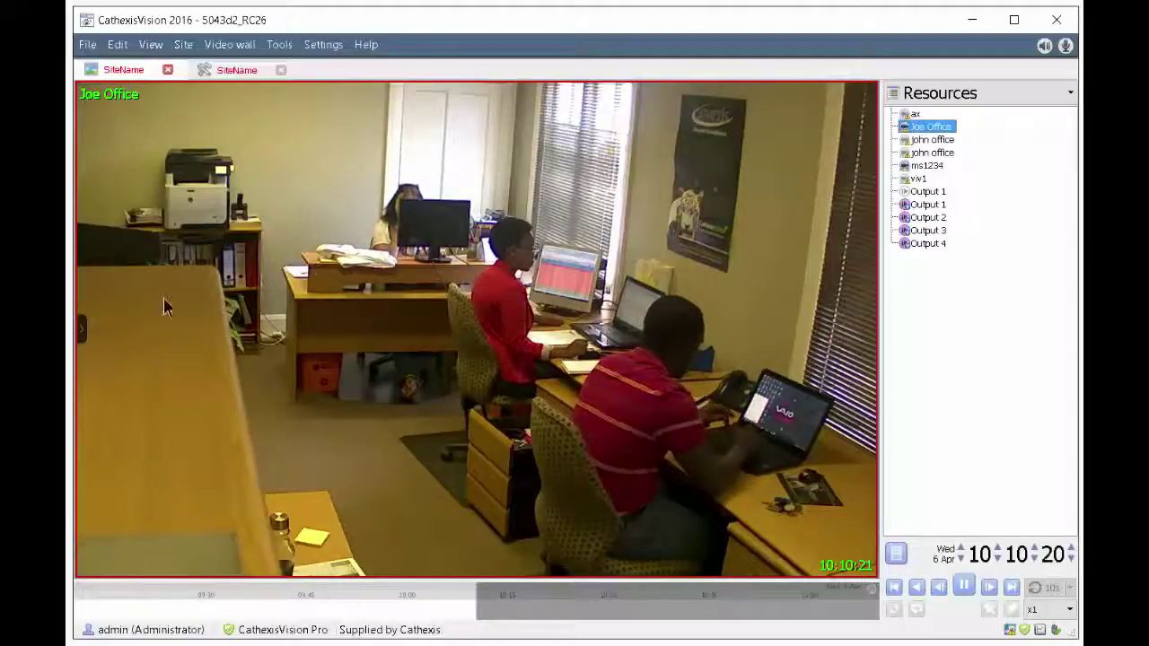
pyautogui.click(83, 329)
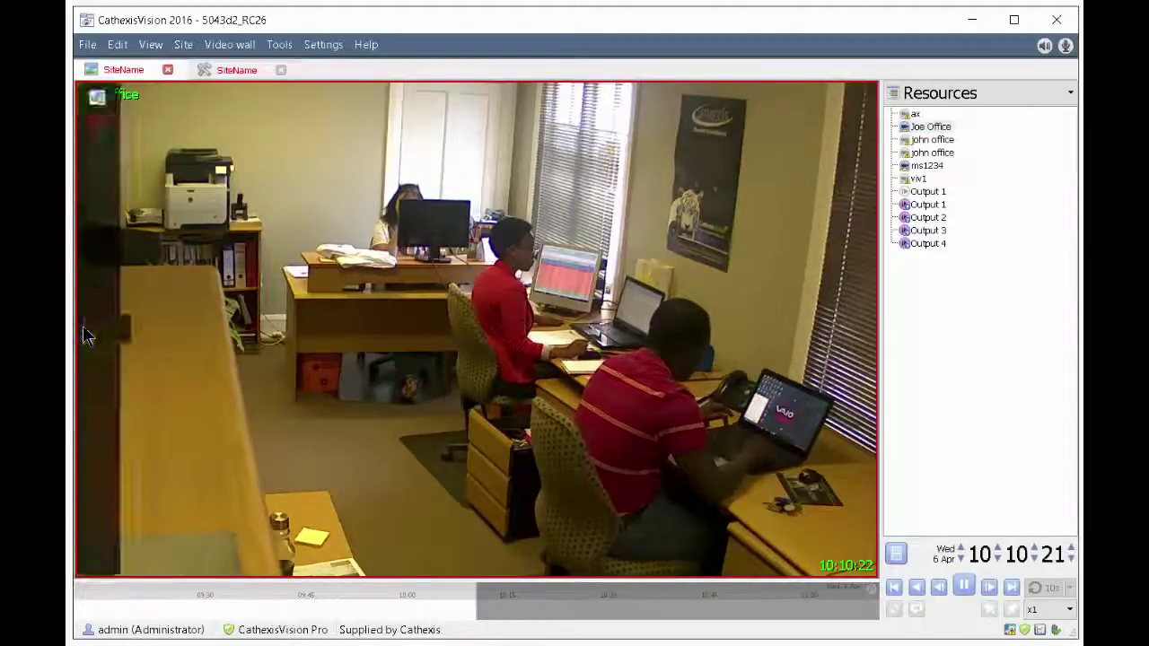
pyautogui.click(104, 107)
pyautogui.click(170, 100)
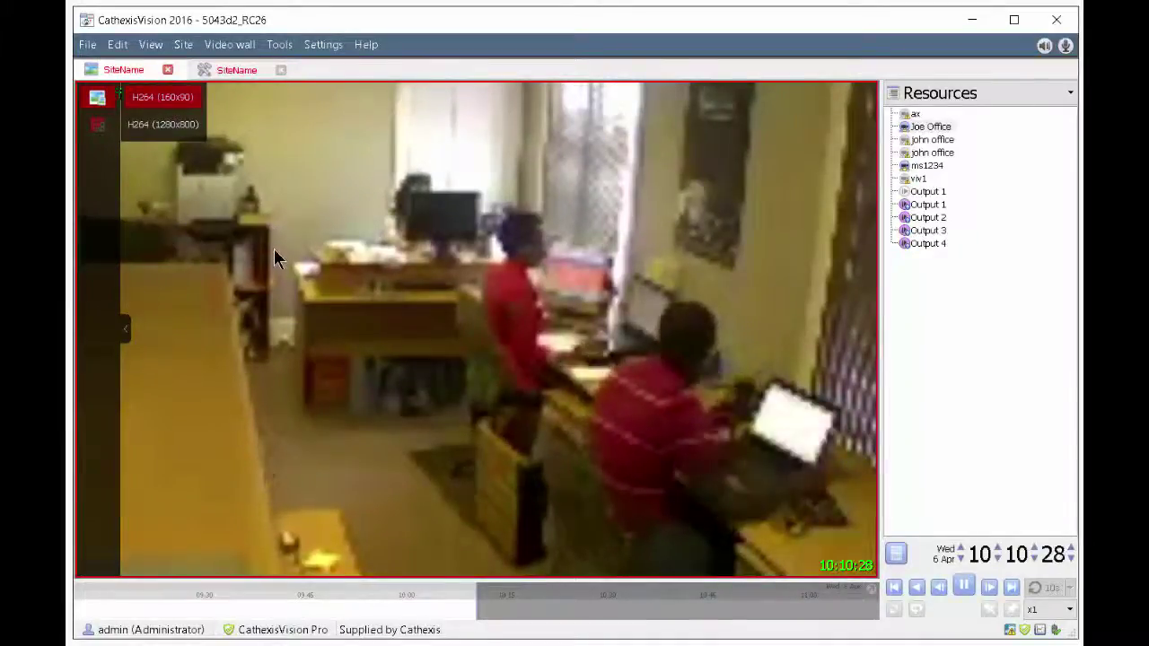
pyautogui.click(180, 125)
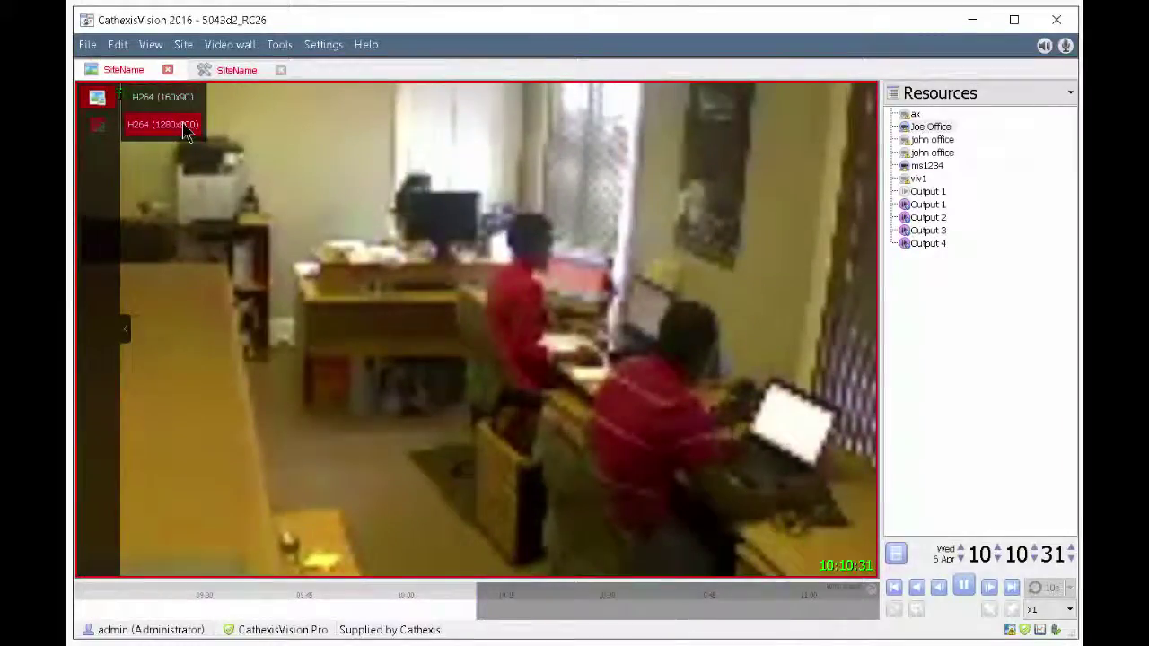